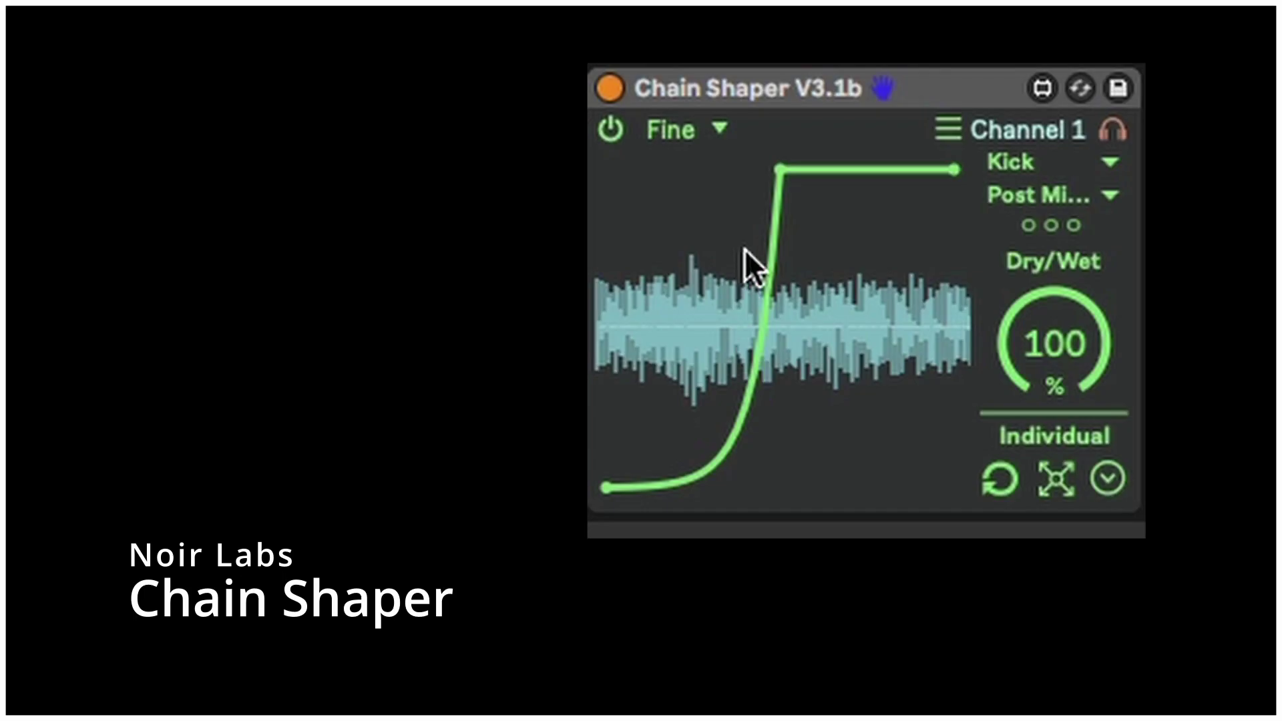
# Reshape the demo curve's steep rise and switch the shaper to Sync mode.
pyautogui.moveTo(783, 166)
pyautogui.mouseDown()
pyautogui.moveTo(771, 163)
pyautogui.moveTo(799, 163)
pyautogui.mouseUp()
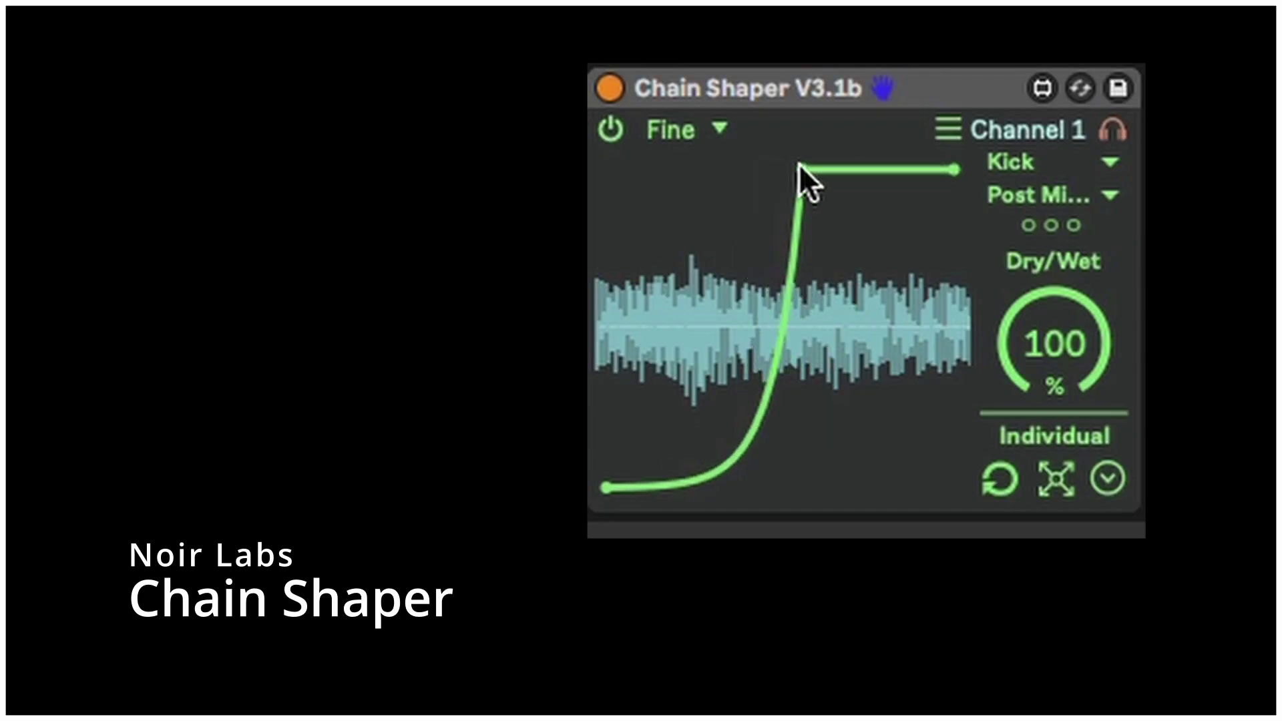
pyautogui.click(679, 135)
pyautogui.click(688, 299)
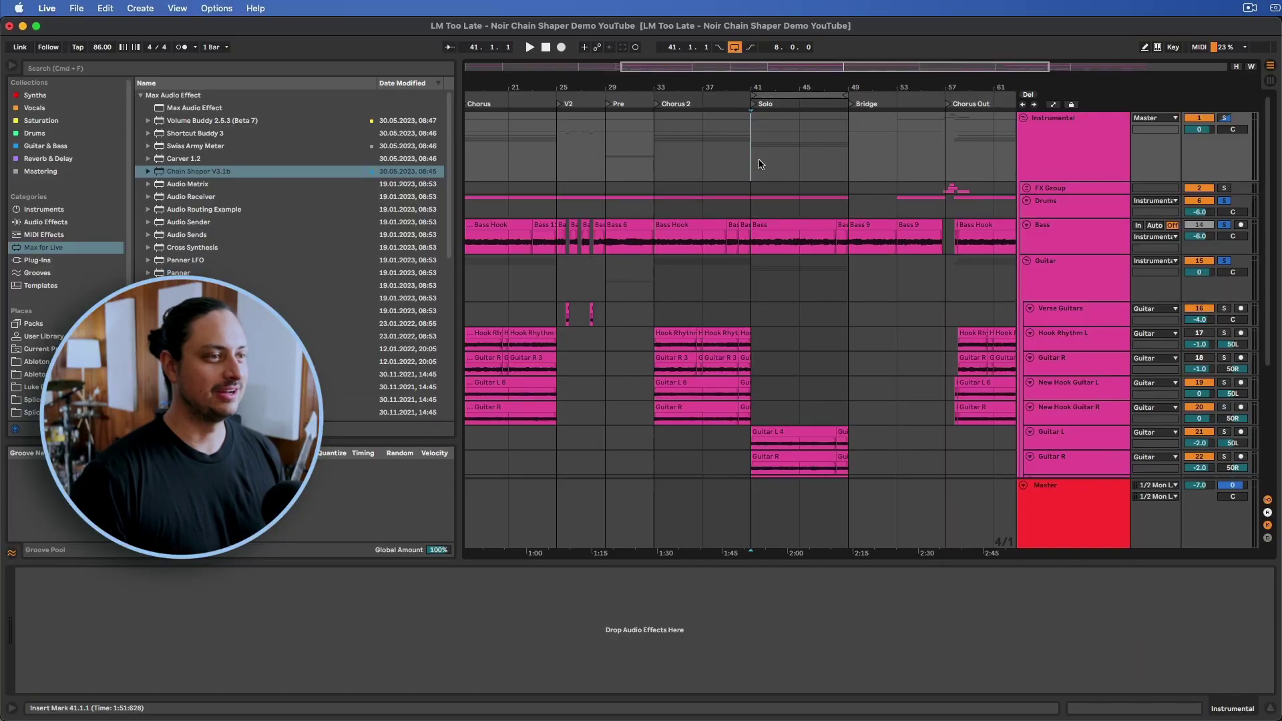
# Show the Guitar track's Renaissance and Pro-MB devices and play from bar 41.
pyautogui.click(751, 277)
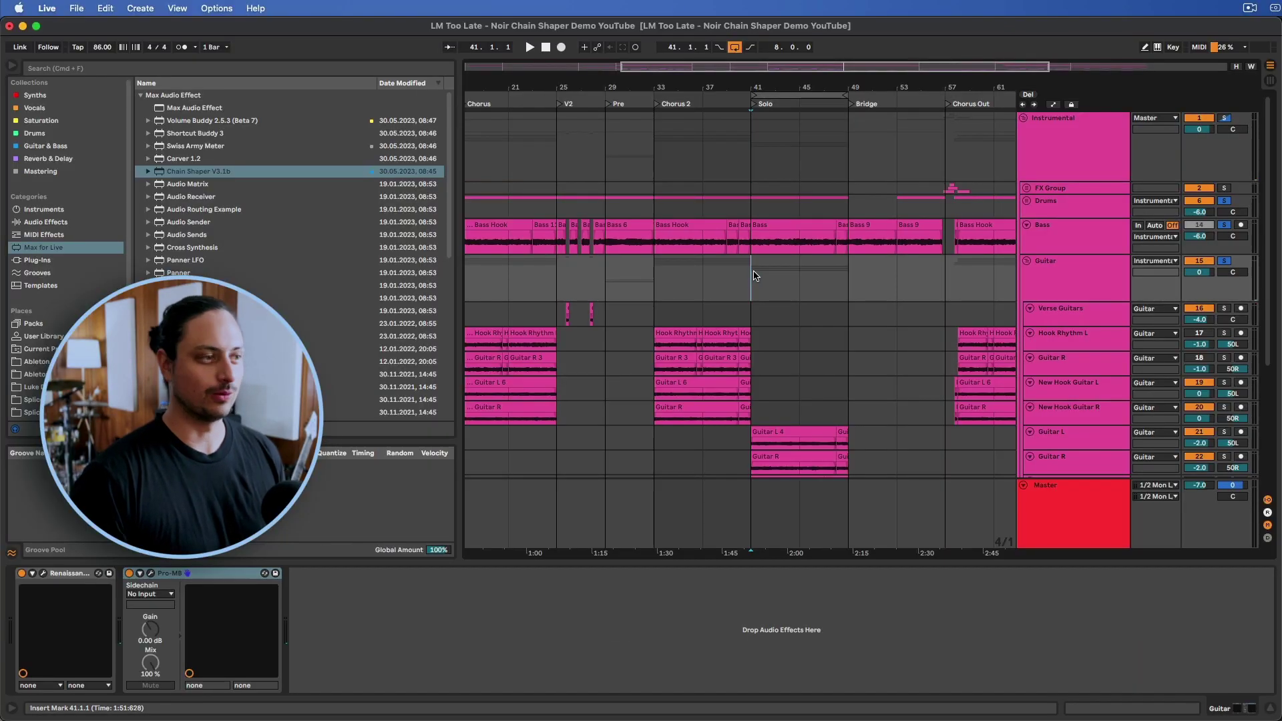
pyautogui.press('space')
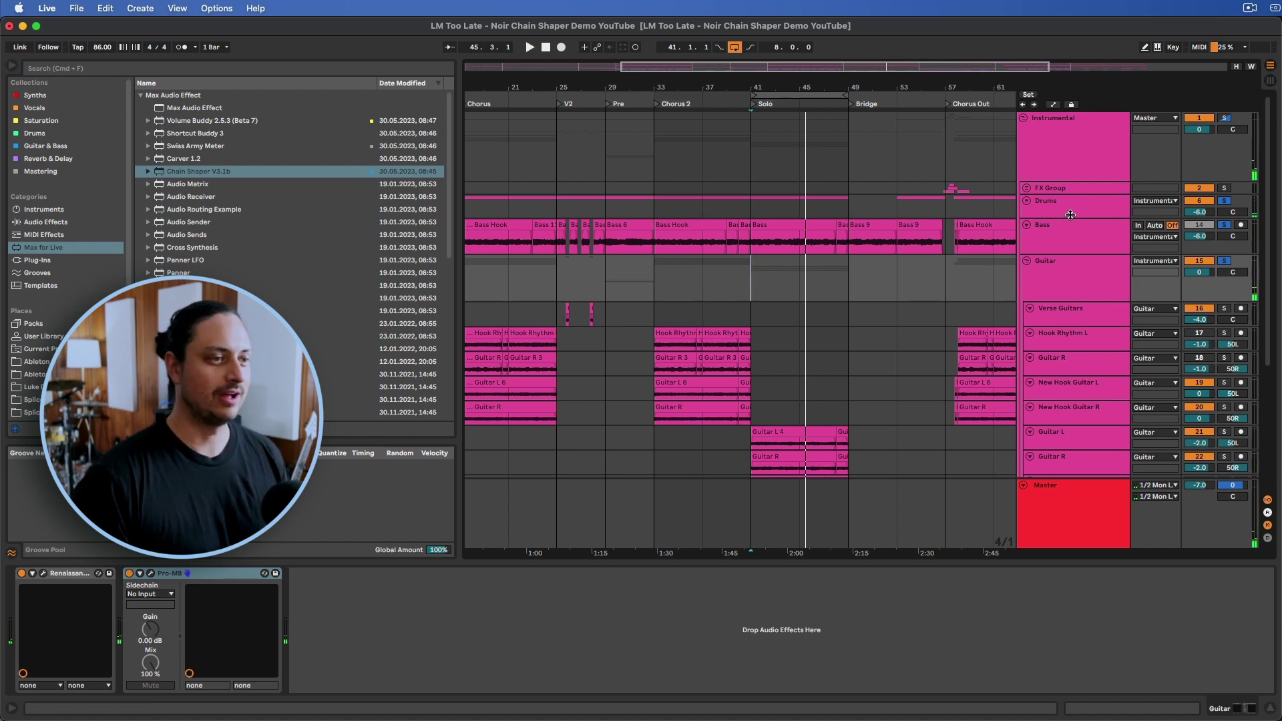
pyautogui.click(1071, 213)
pyautogui.click(1080, 234)
pyautogui.click(1082, 266)
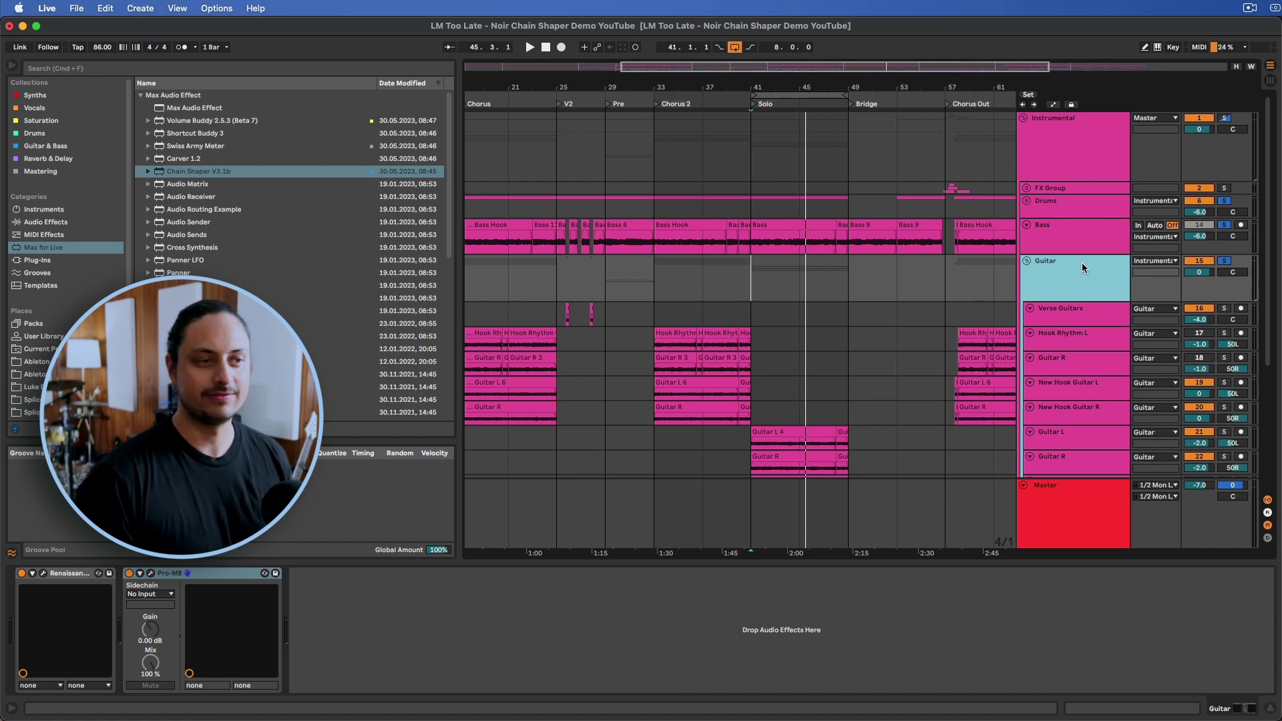
pyautogui.click(1079, 235)
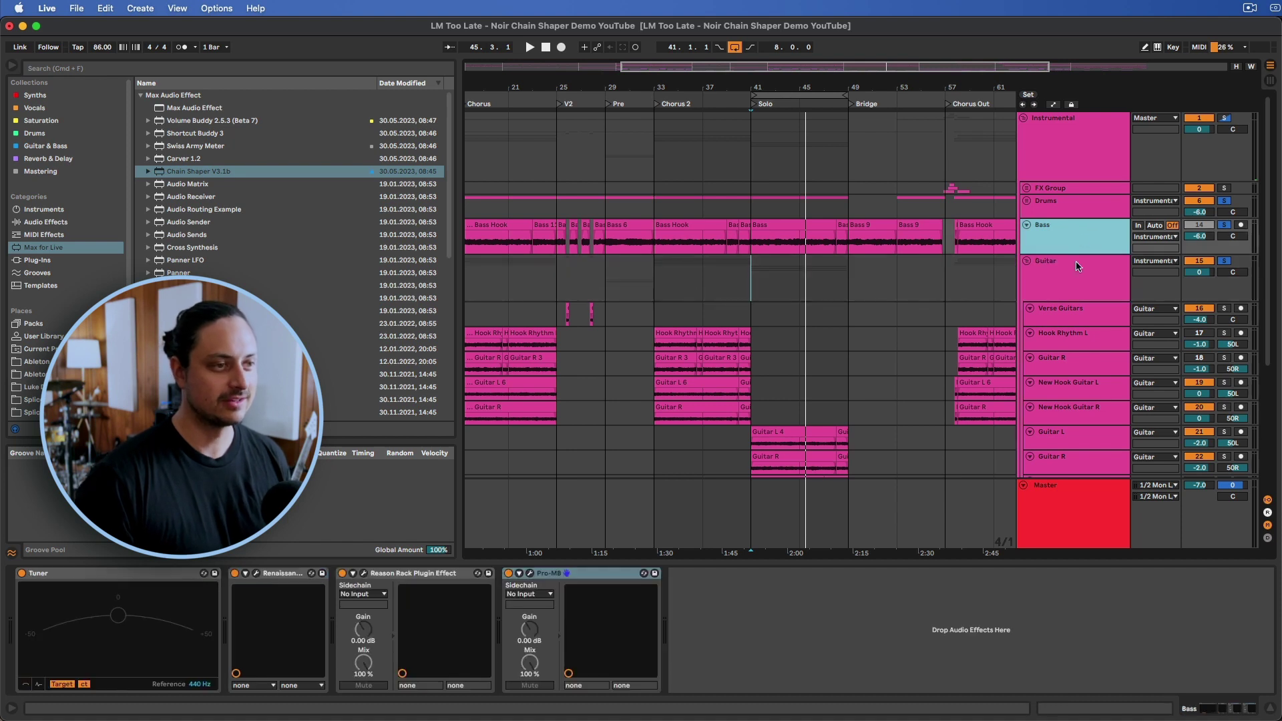
pyautogui.click(1077, 275)
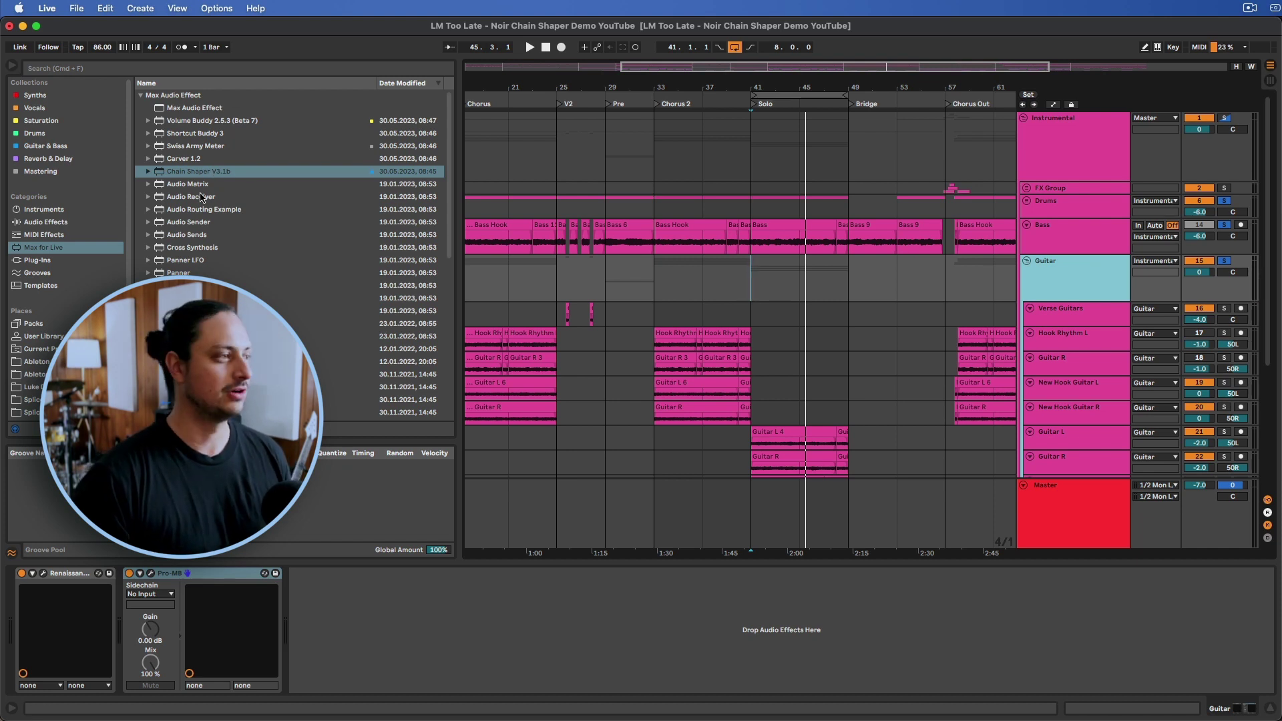
# Add Chain Shaper V3.1b after Pro-MB on Guitar, solo Drums, and stop playback.
pyautogui.moveTo(205, 176); pyautogui.dragTo(405, 681)
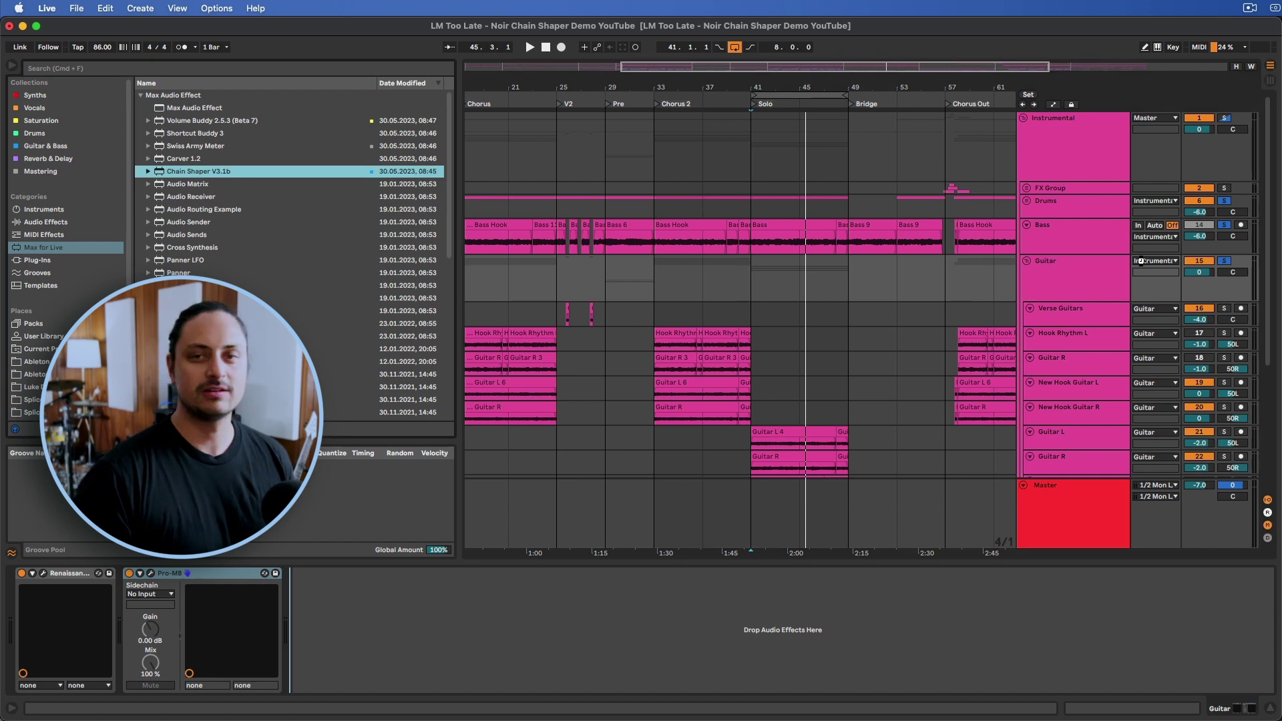
pyautogui.moveTo(1141, 261); pyautogui.dragTo(1088, 278)
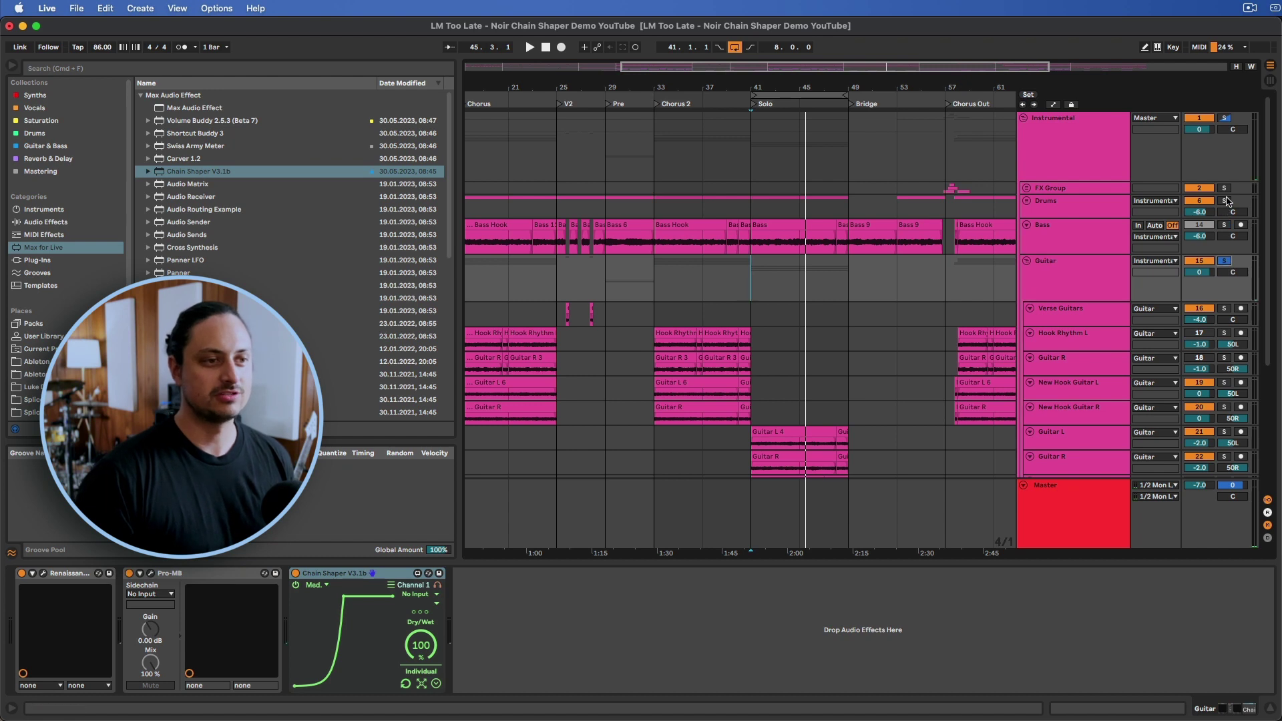
pyautogui.click(1224, 200)
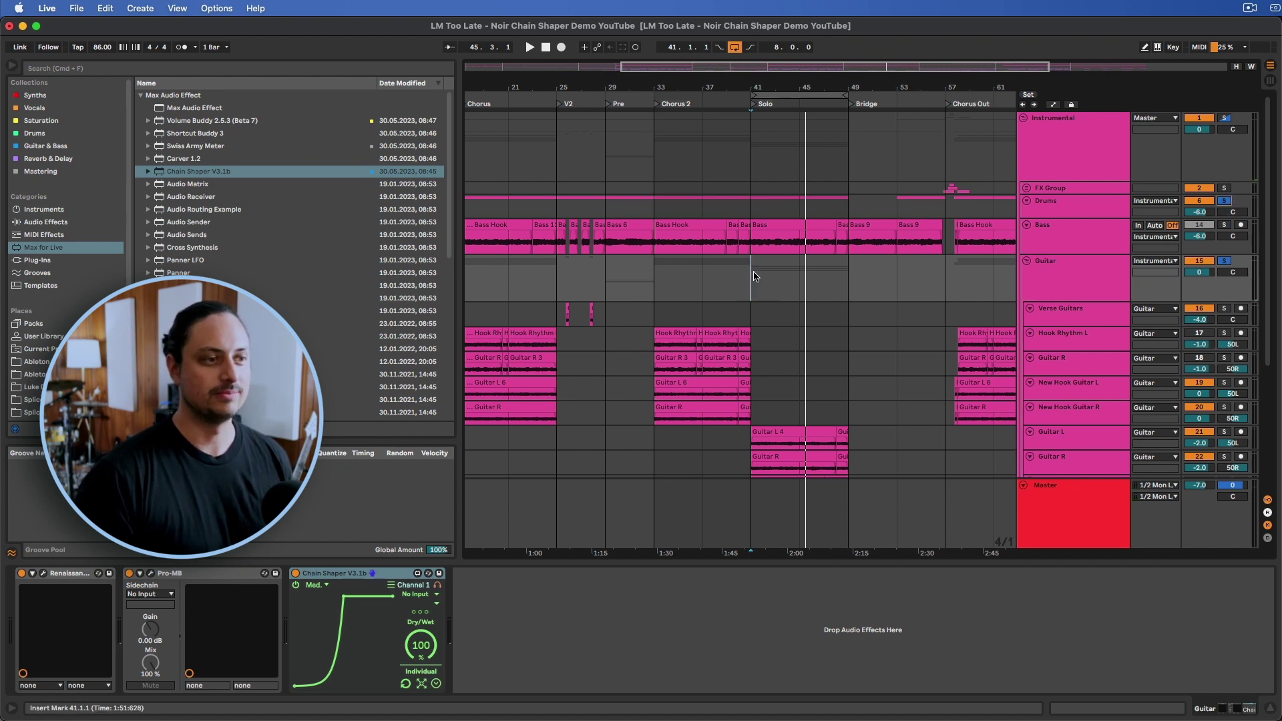
pyautogui.press('space')
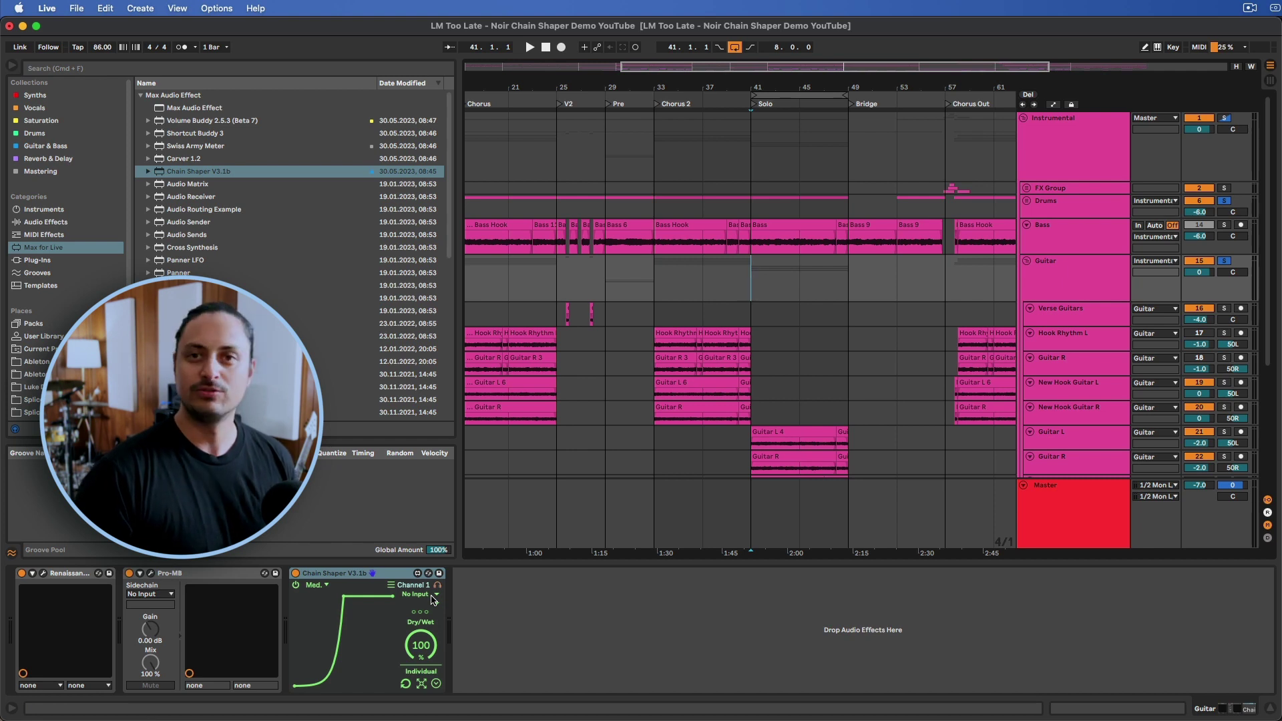
# Set Chain Shaper's sidechain input to the Kick track post-mixer.
pyautogui.click(434, 595)
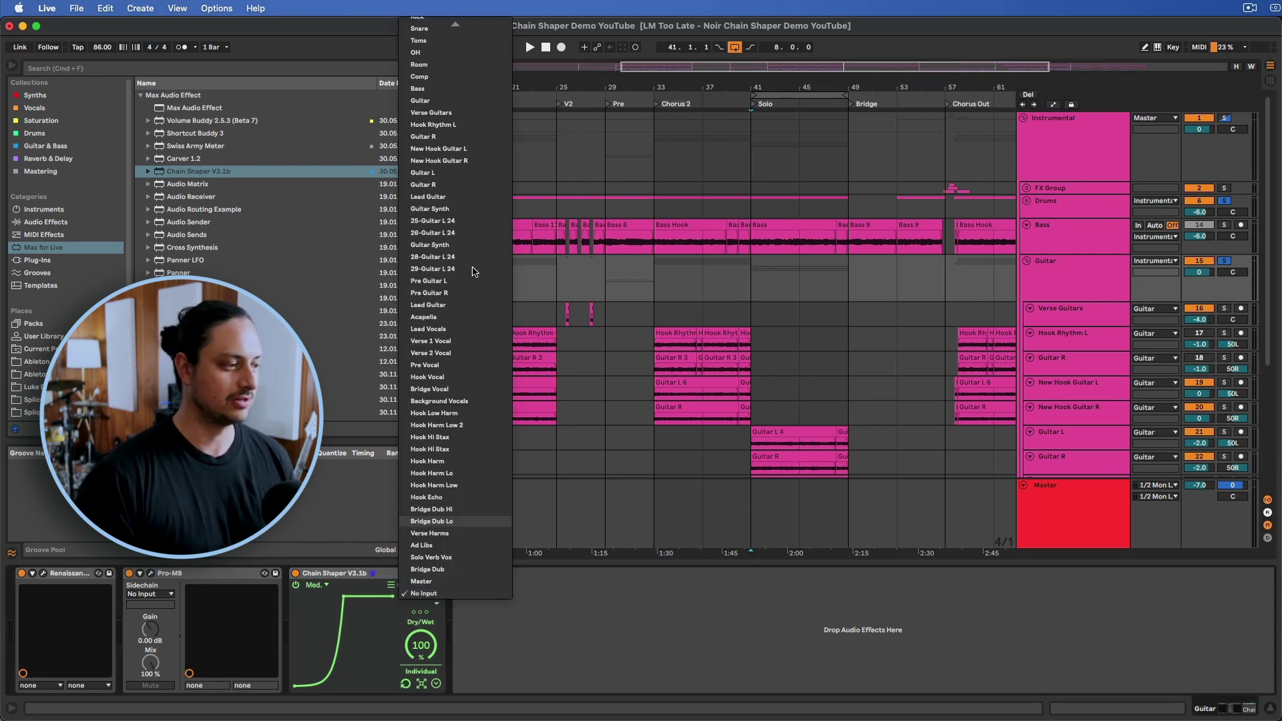
pyautogui.scroll(1, 454, 100)
pyautogui.click(419, 31)
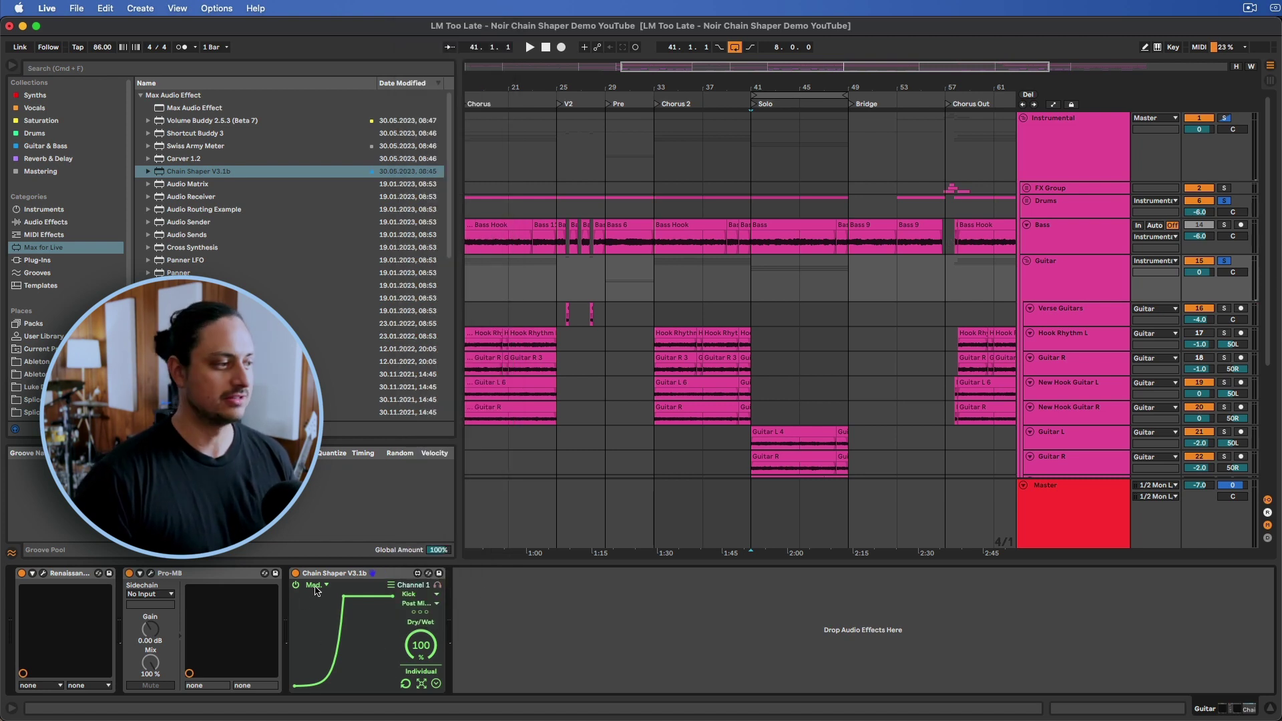
# Switch Chain Shaper to Wide mode and play the song to hear the ducking.
pyautogui.click(316, 590)
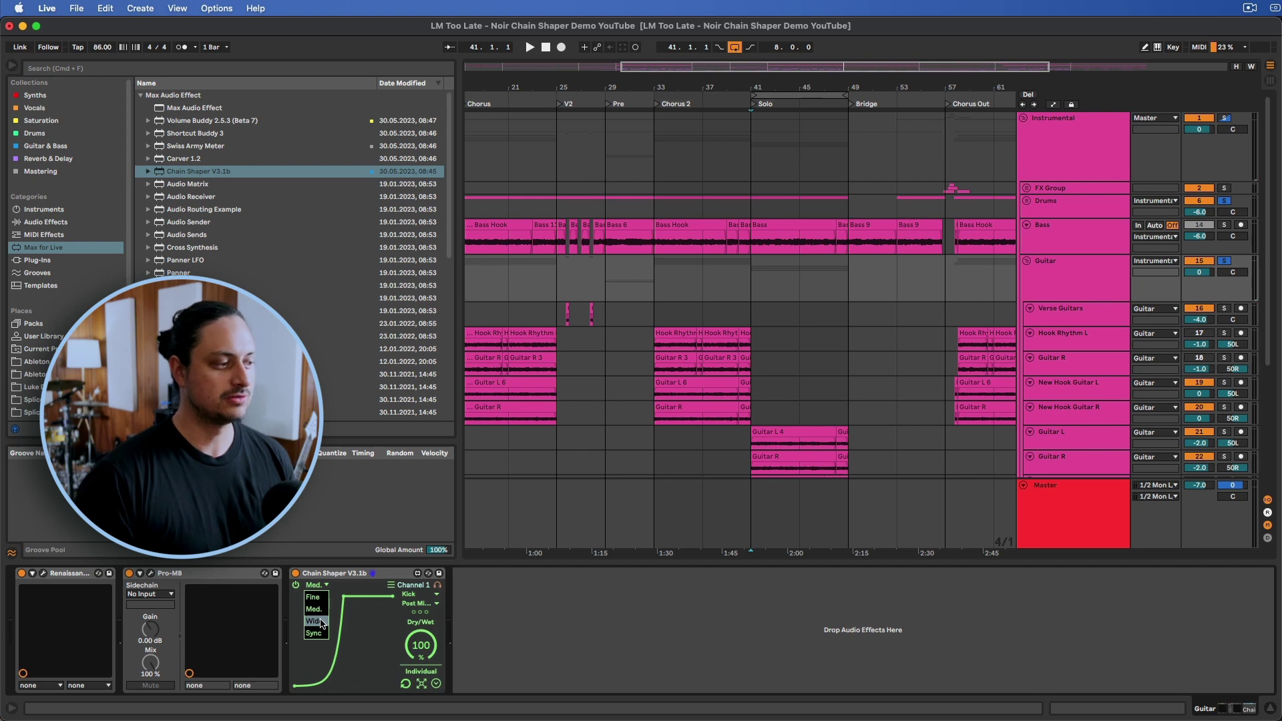
pyautogui.click(322, 623)
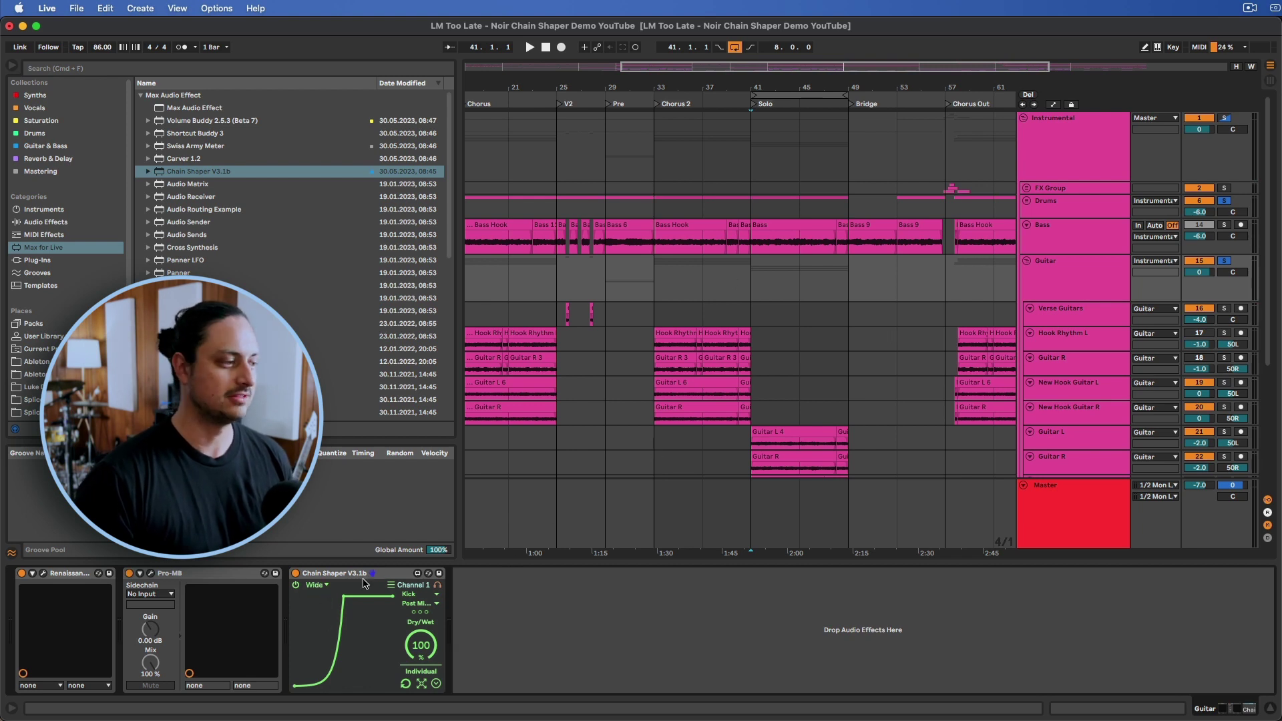
pyautogui.press('space')
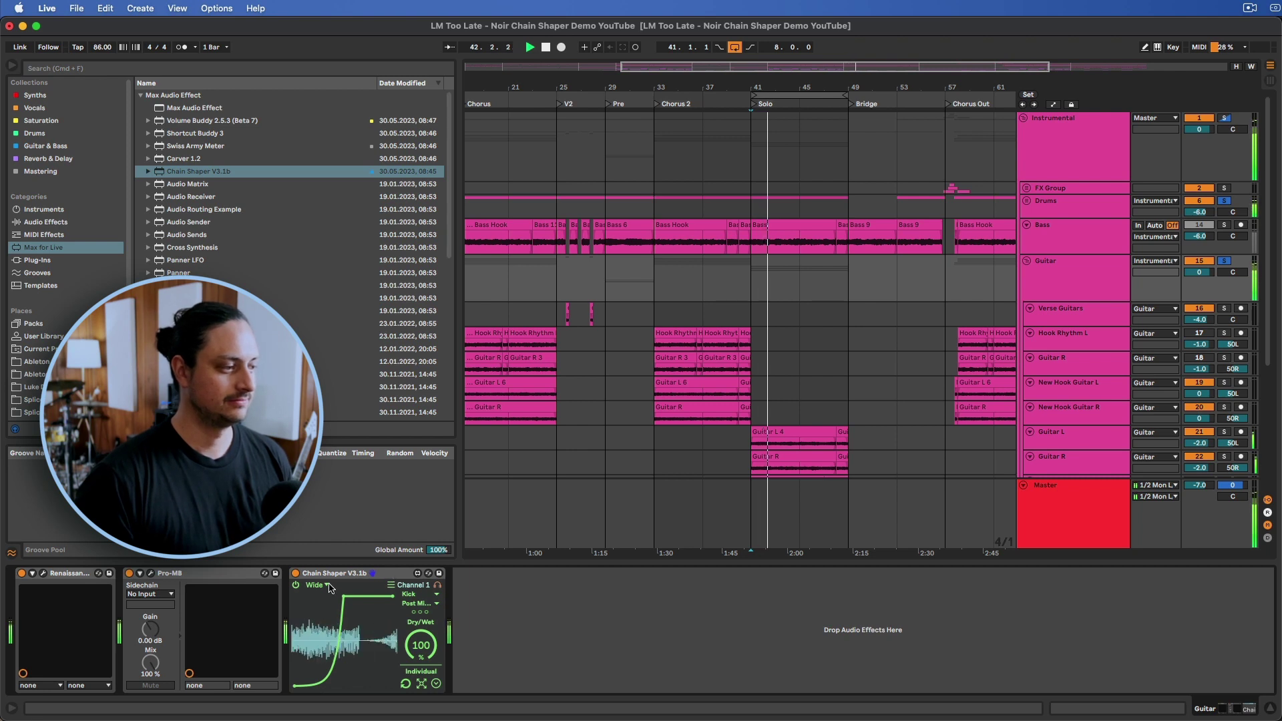
# Switch Chain Shaper to Fine mode and restart playback from bar 41.
pyautogui.click(317, 585)
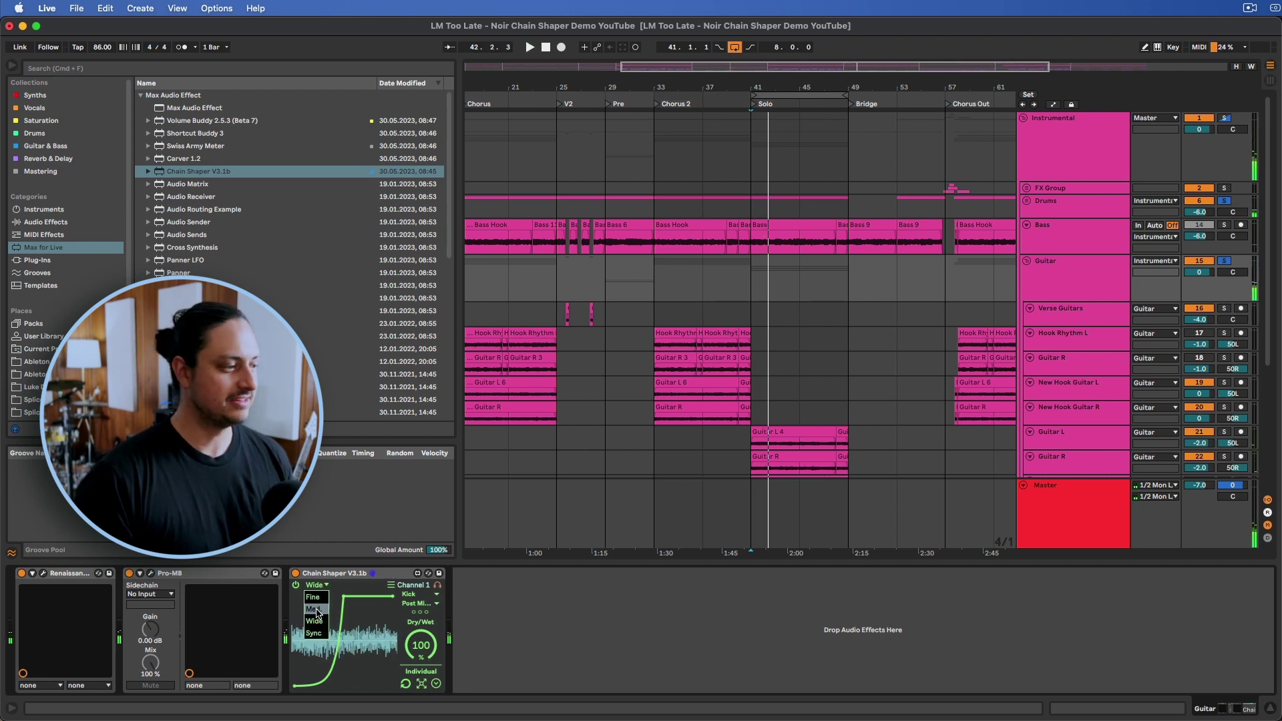
pyautogui.click(317, 599)
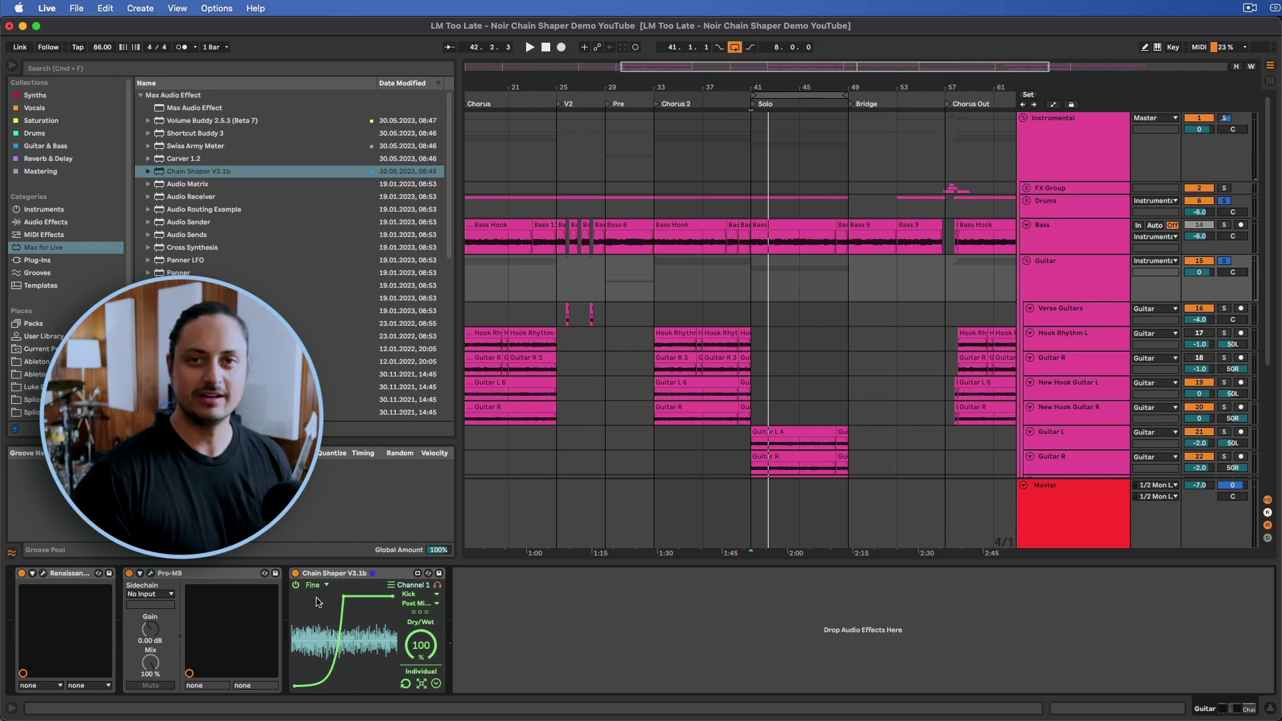
pyautogui.press('space')
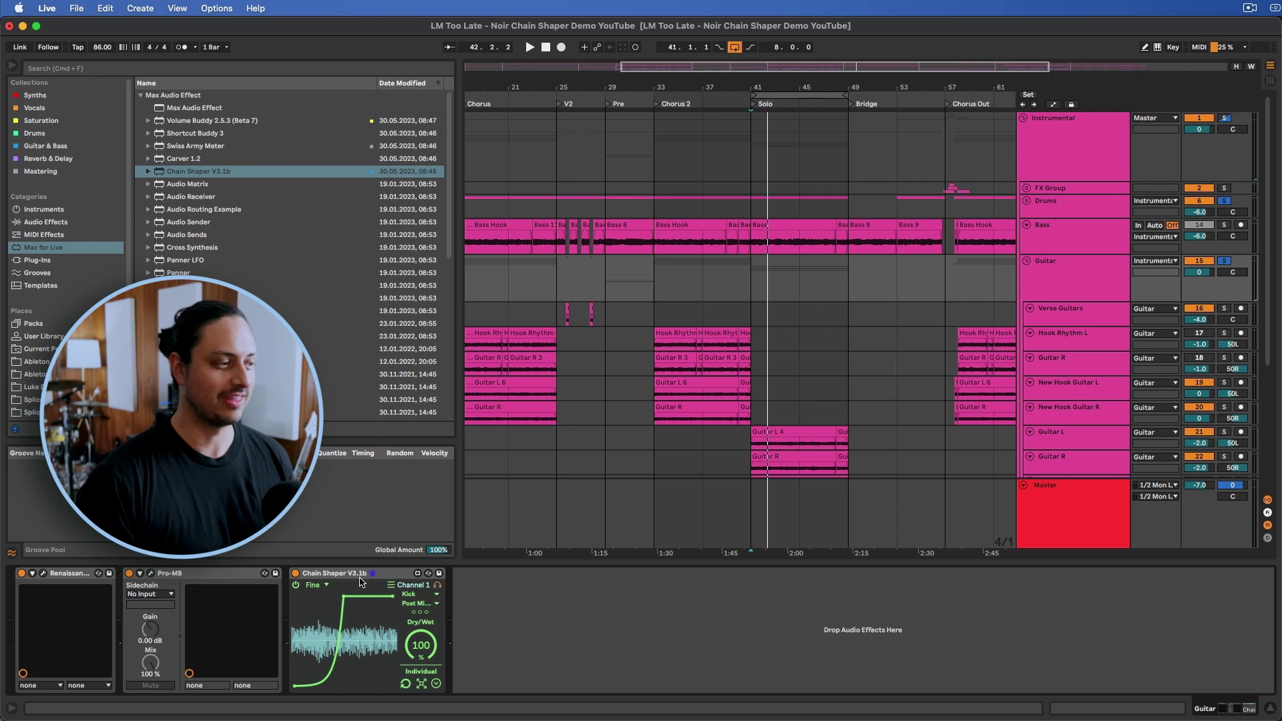
# Keep Fine mode and nudge the curve's knee slightly right.
pyautogui.click(327, 586)
pyautogui.click(328, 587)
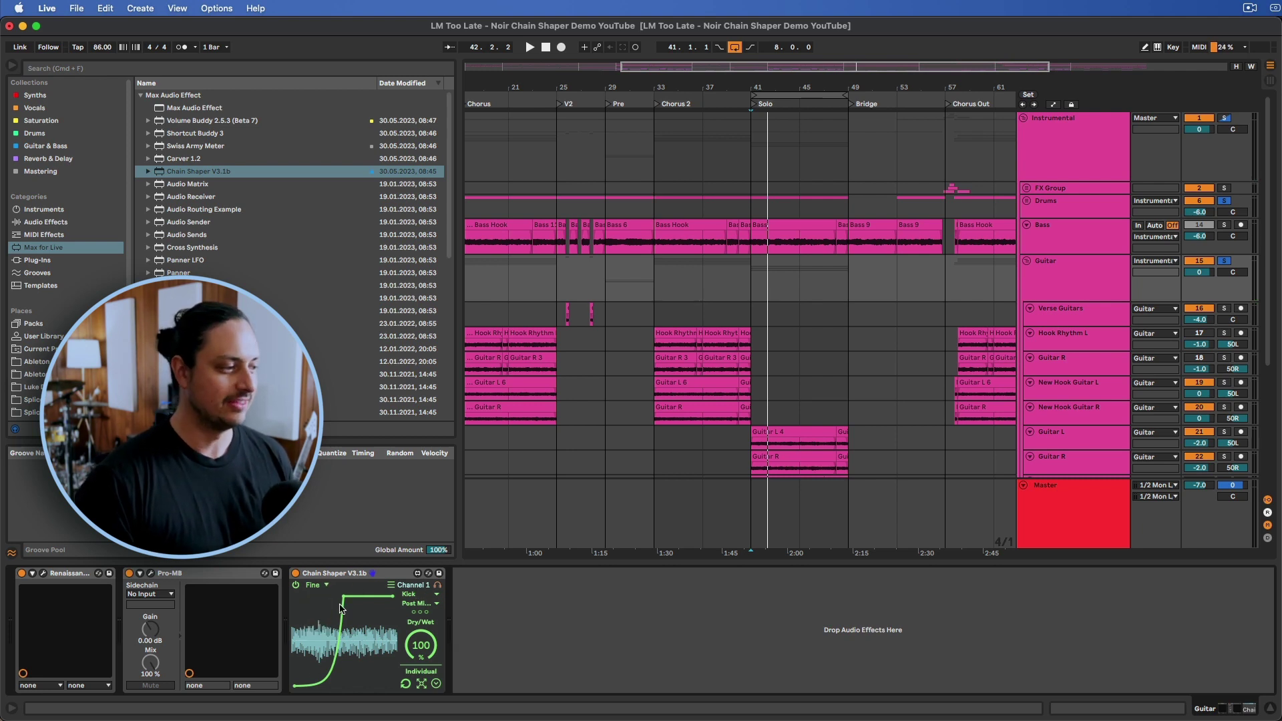
pyautogui.moveTo(346, 599)
pyautogui.mouseDown()
pyautogui.moveTo(334, 598)
pyautogui.moveTo(349, 595)
pyautogui.mouseUp()
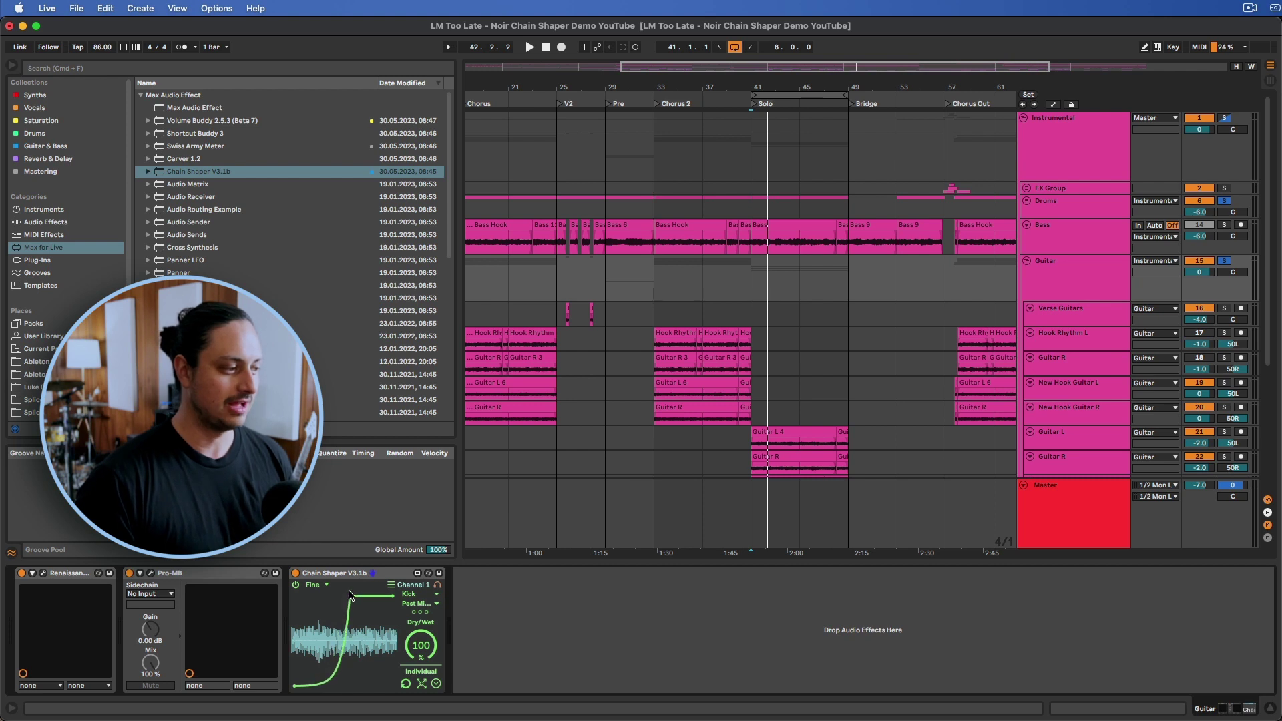
# Try Chain Shaper in Sync mode at straight 1/8 notes and play it back.
pyautogui.click(317, 592)
pyautogui.click(318, 633)
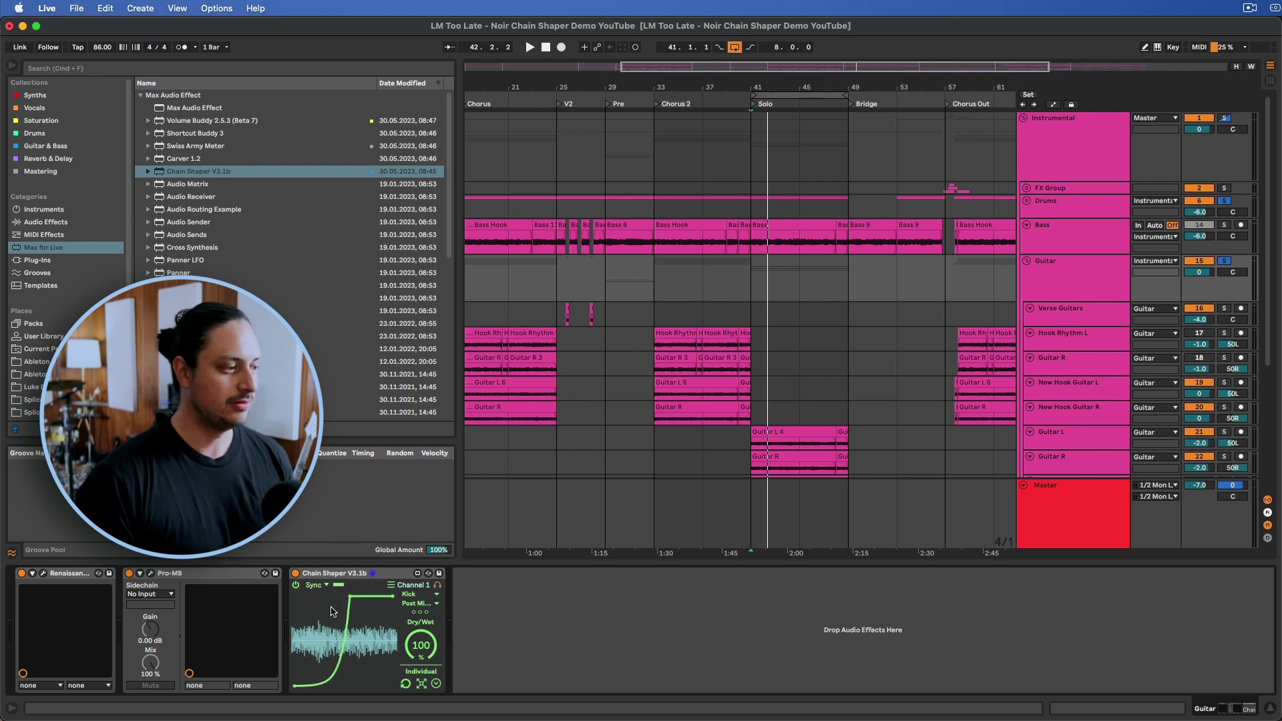
pyautogui.click(339, 585)
pyautogui.click(357, 606)
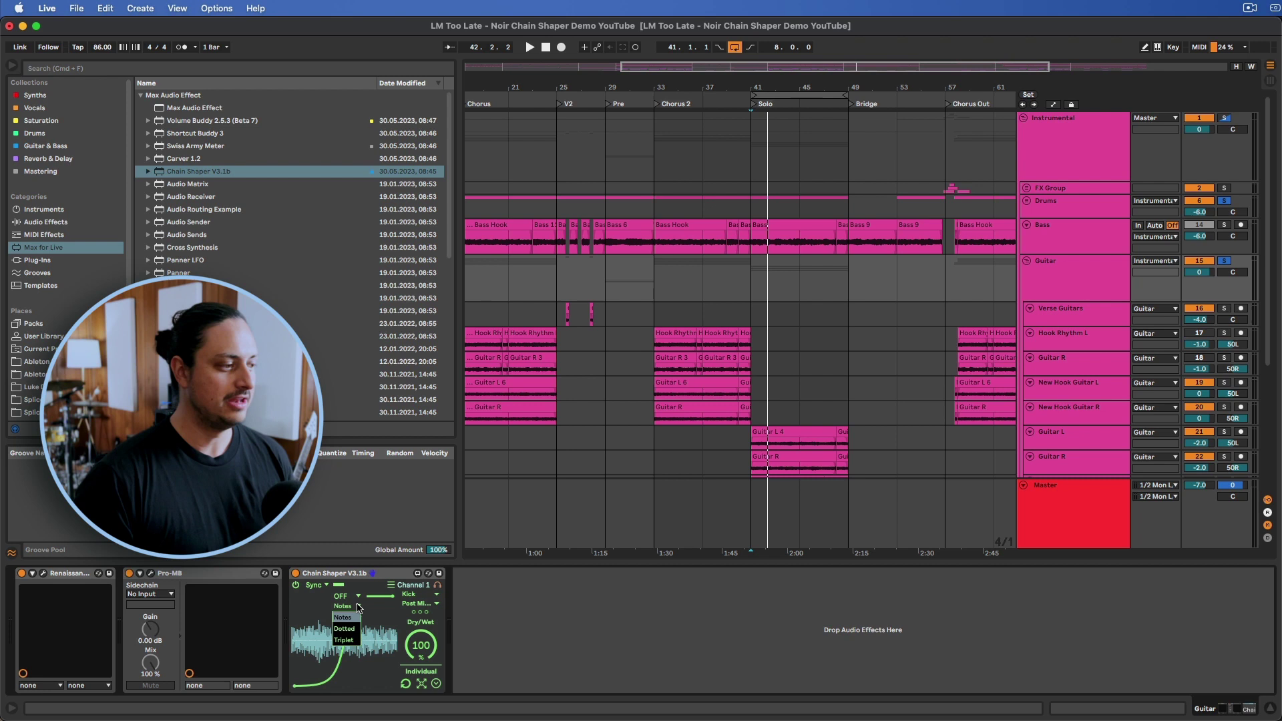
pyautogui.click(348, 617)
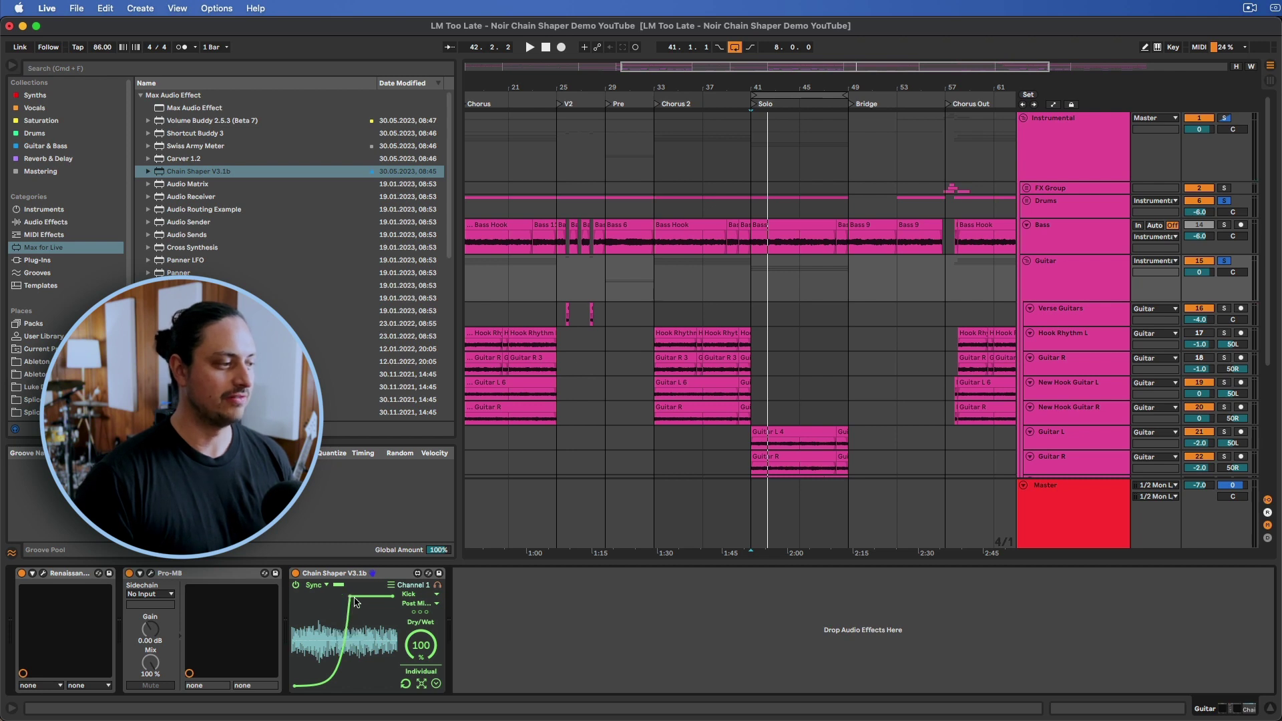
pyautogui.click(358, 596)
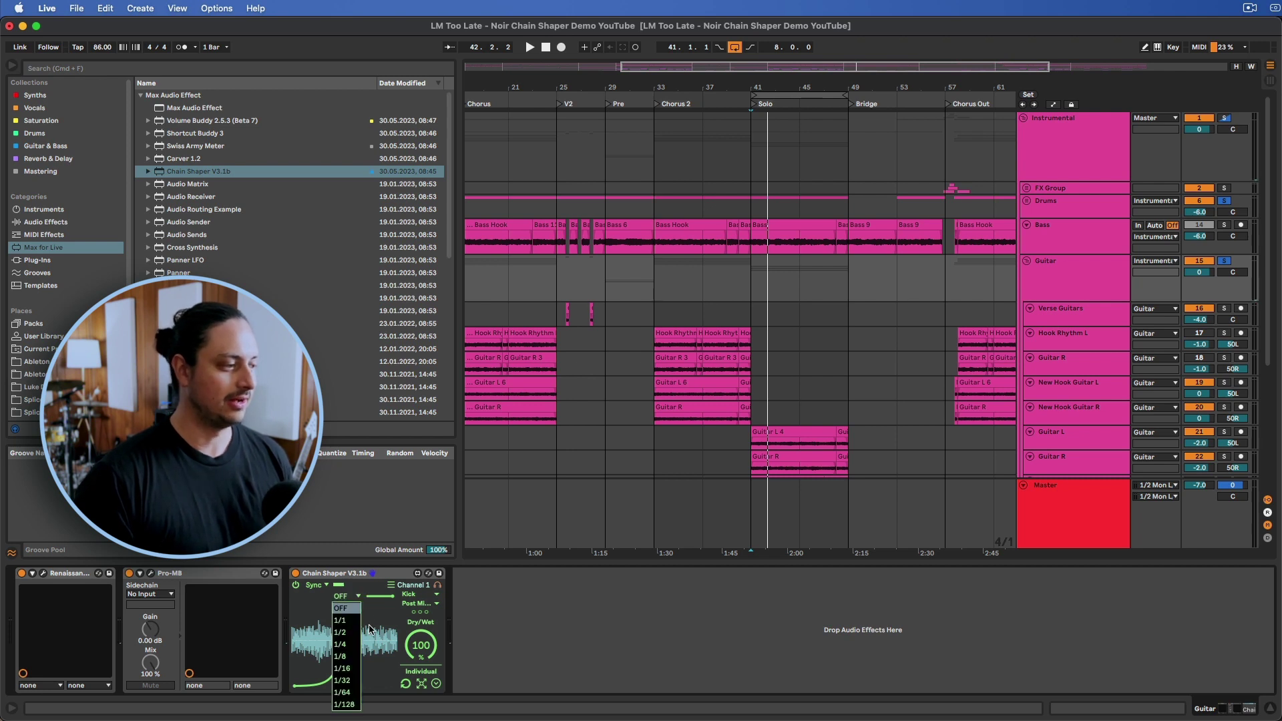
pyautogui.click(342, 644)
pyautogui.press('space')
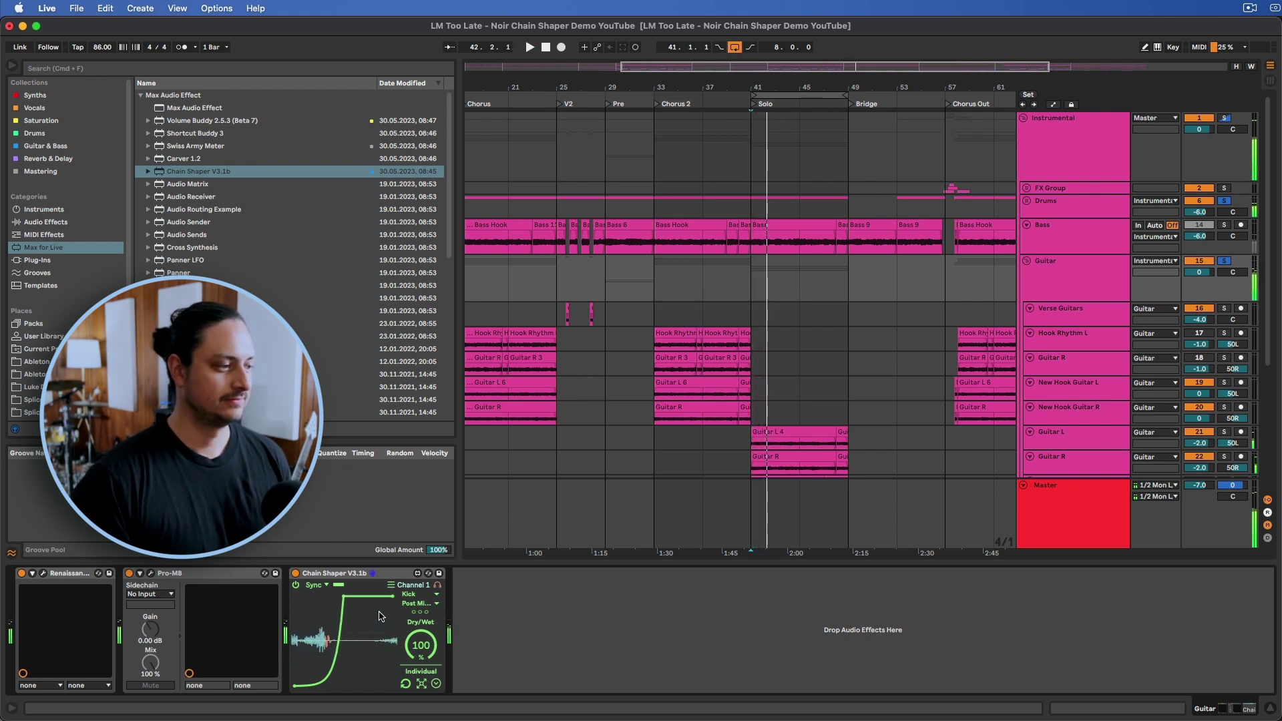
# Return Chain Shaper's timing to Fine mode.
pyautogui.moveTo(356, 599)
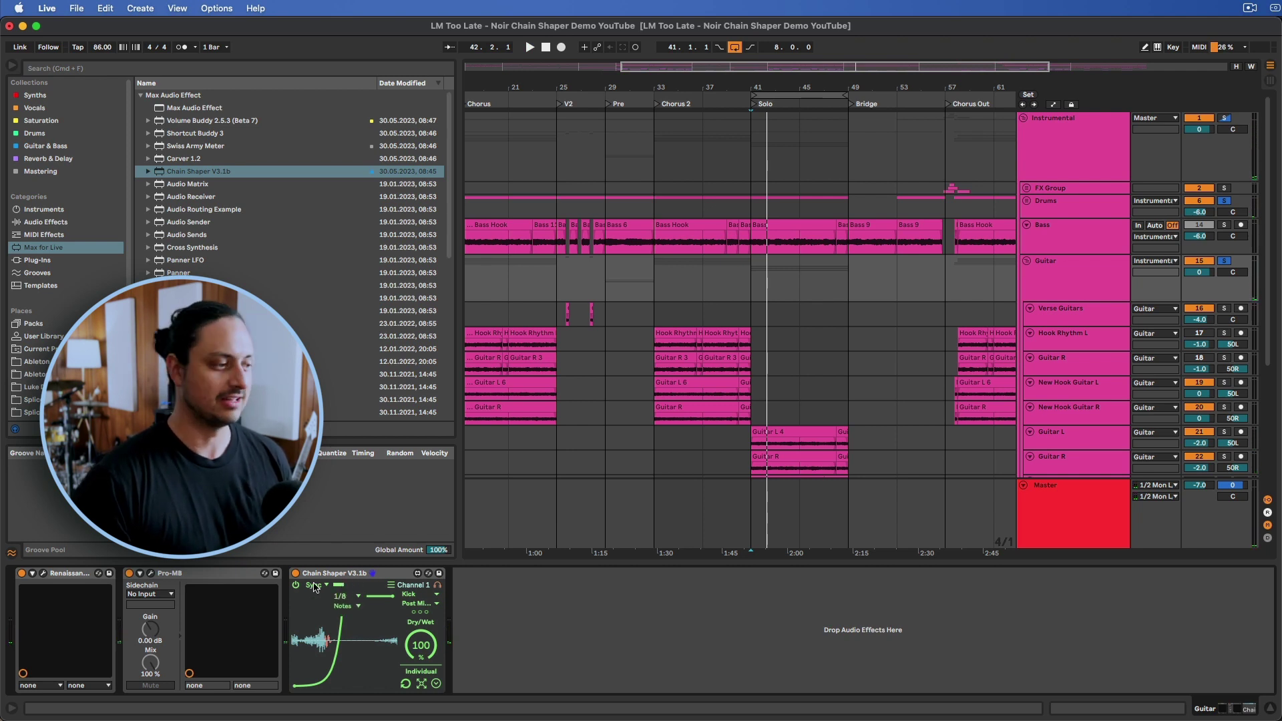
pyautogui.click(314, 587)
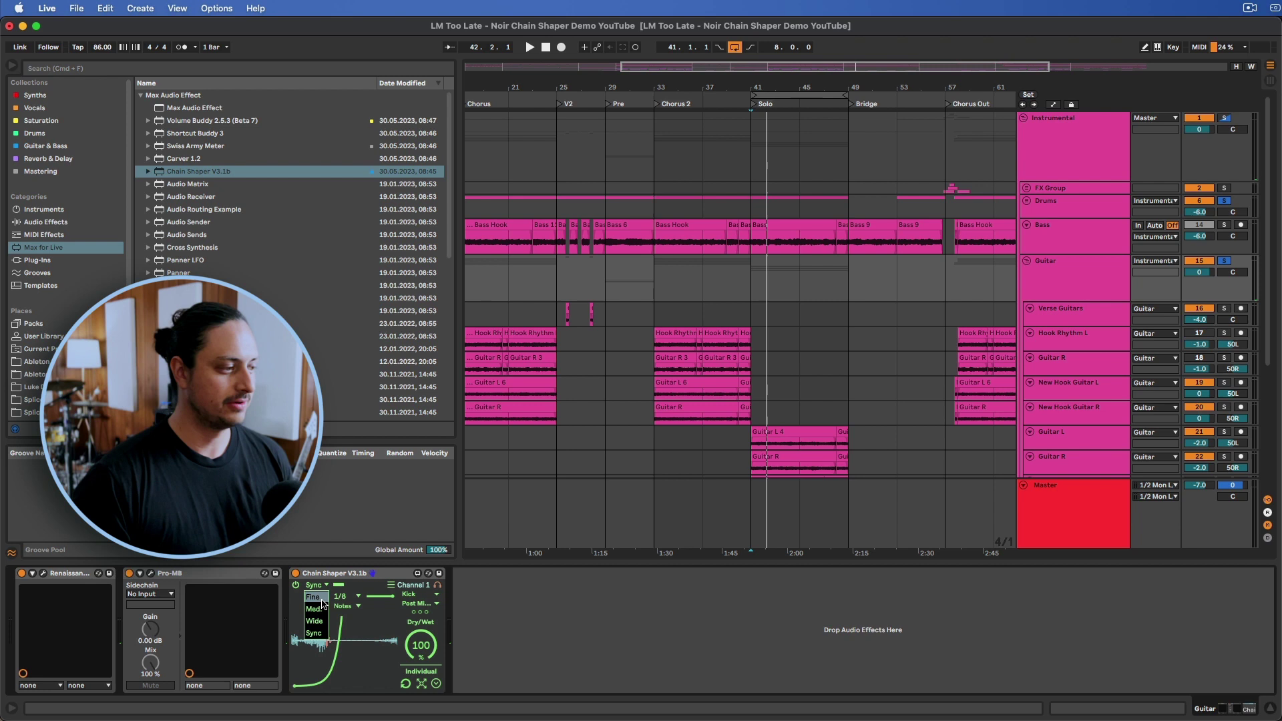
pyautogui.click(322, 600)
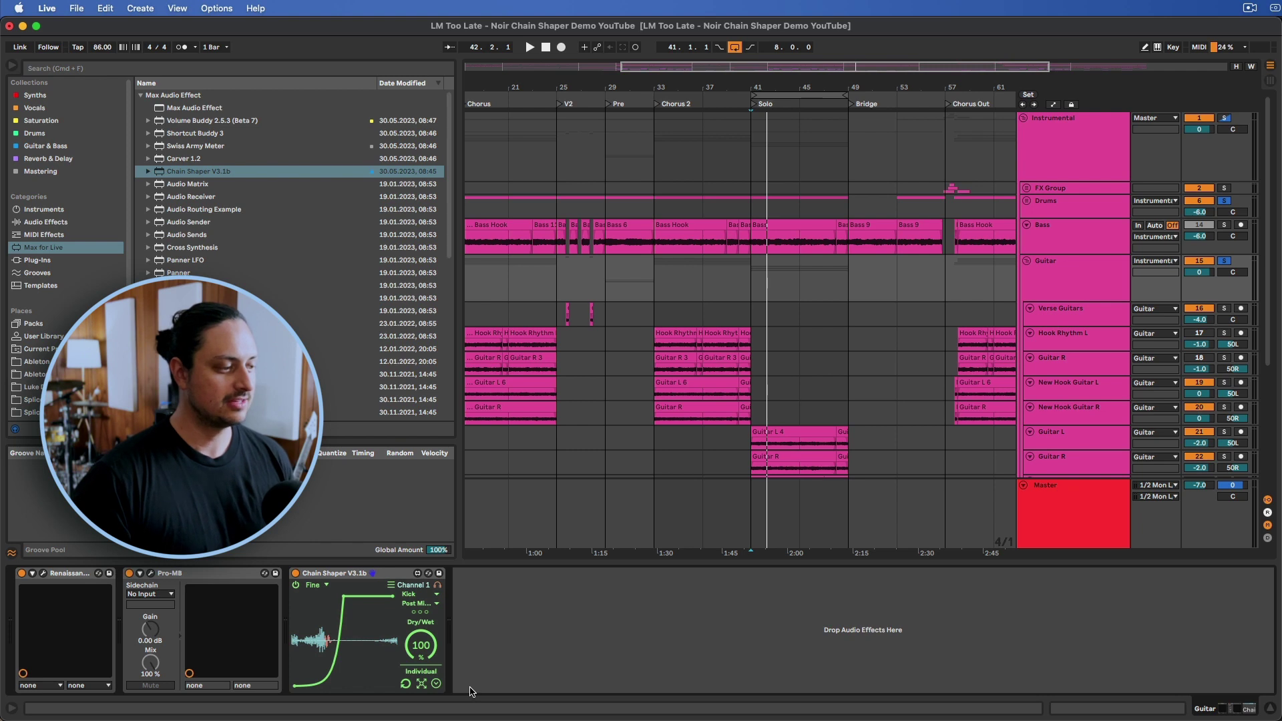
# Expand Chain Shaper's Low/Mid/High bands (120 Hz, 3.00 kHz crossovers) and select the device.
pyautogui.click(437, 684)
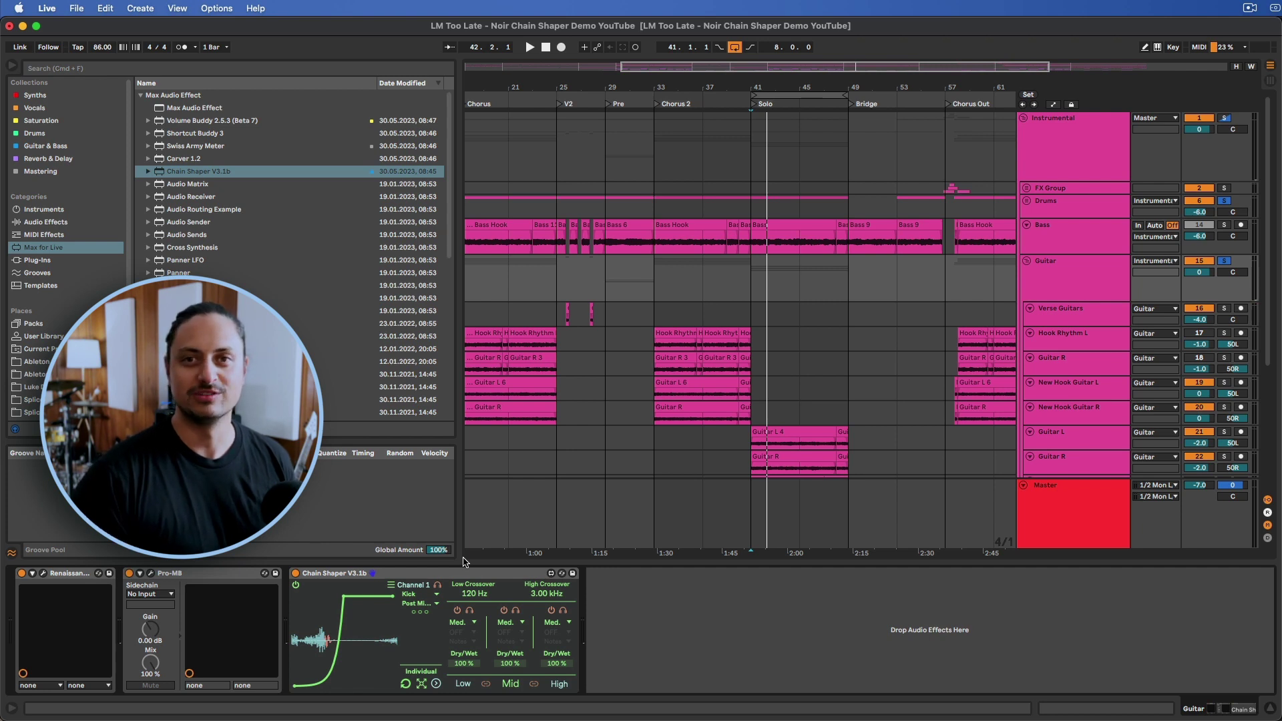
pyautogui.click(386, 572)
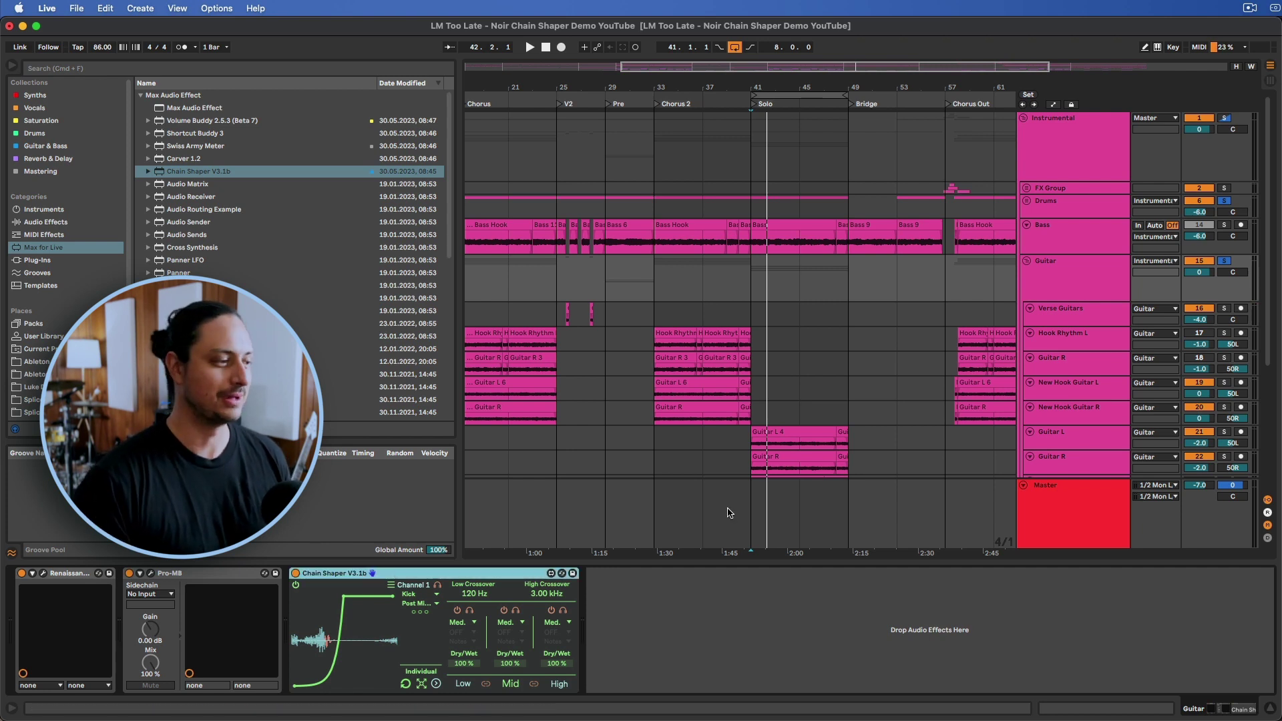
# Paste the copied Chain Shaper into the Bass track's device chain.
pyautogui.click(1089, 249)
pyautogui.click(753, 608)
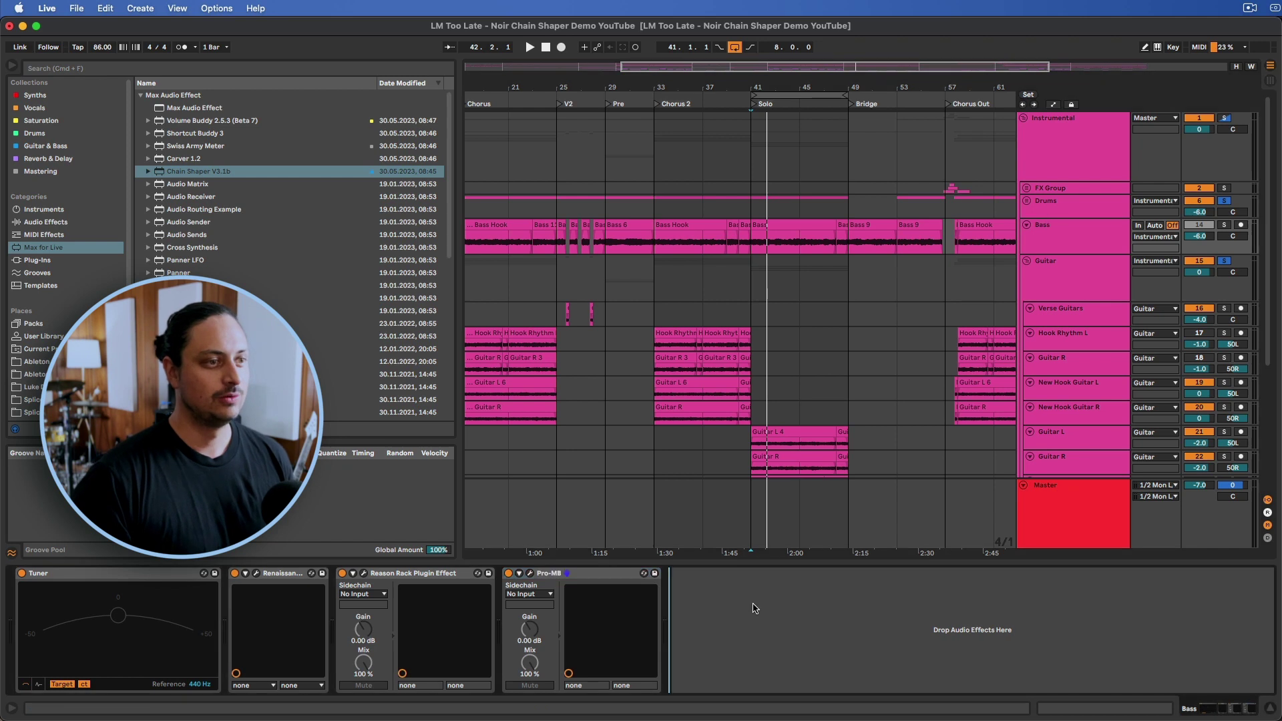
pyautogui.press('super+v')
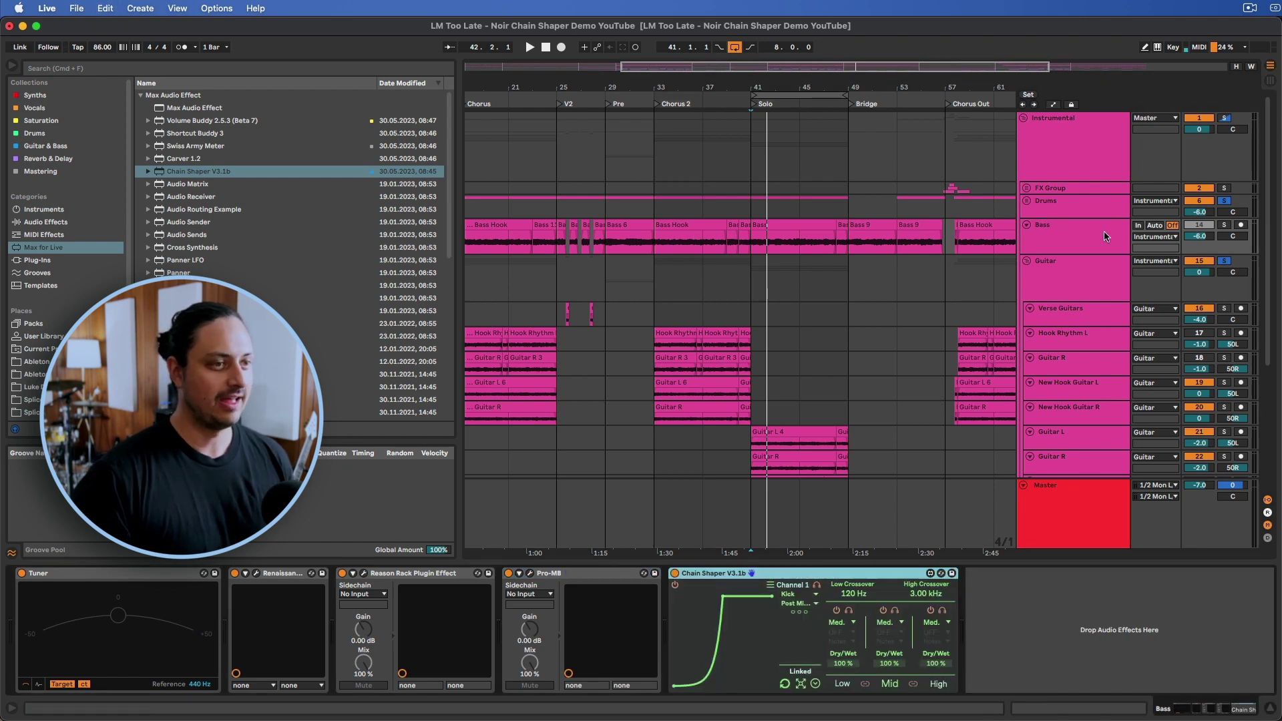
# Solo the Bass track and play from bar 41.
pyautogui.click(1105, 237)
pyautogui.click(1225, 225)
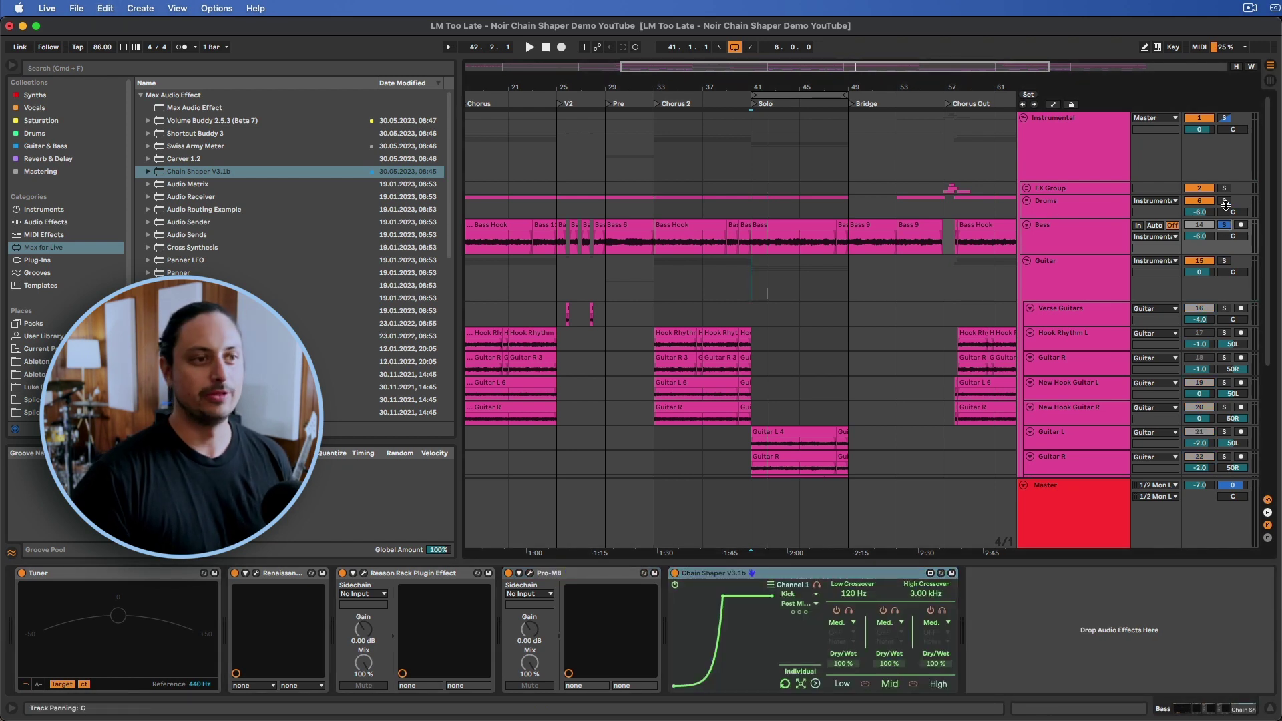
pyautogui.press('space')
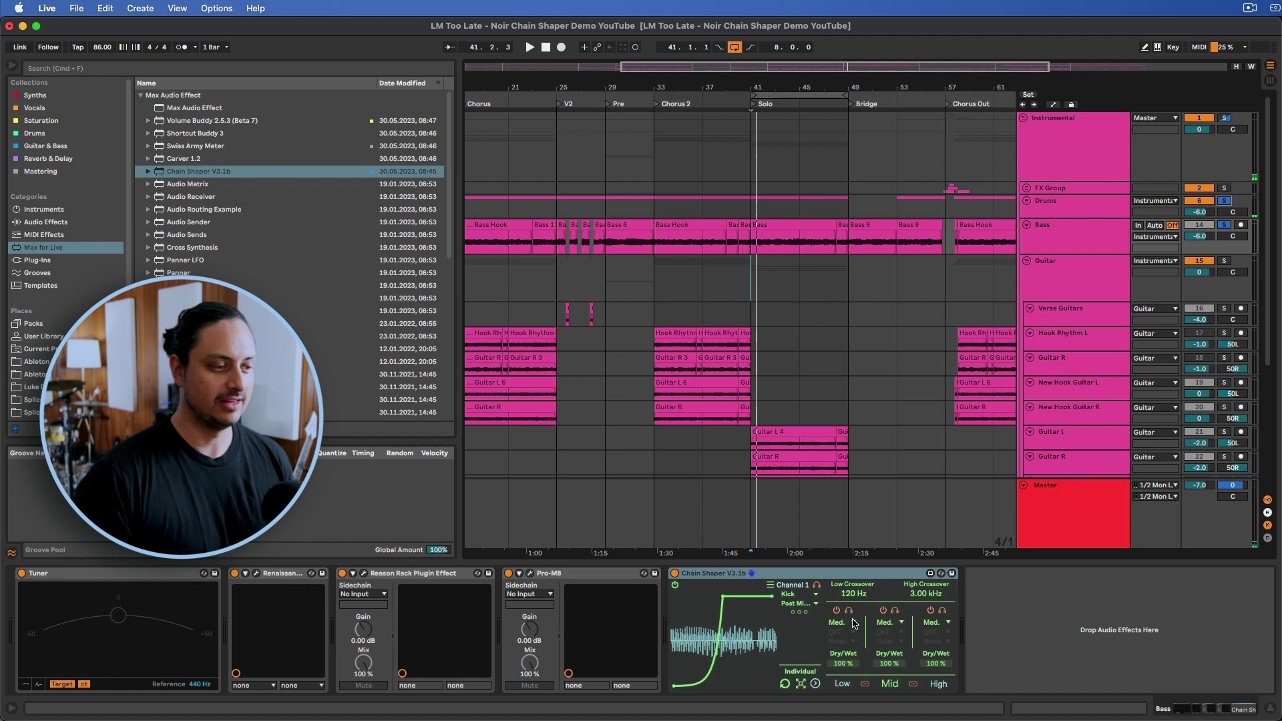
# Set the bass Chain Shaper's low band from Med. to Wide, low crossover at 340 Hz.
pyautogui.click(837, 611)
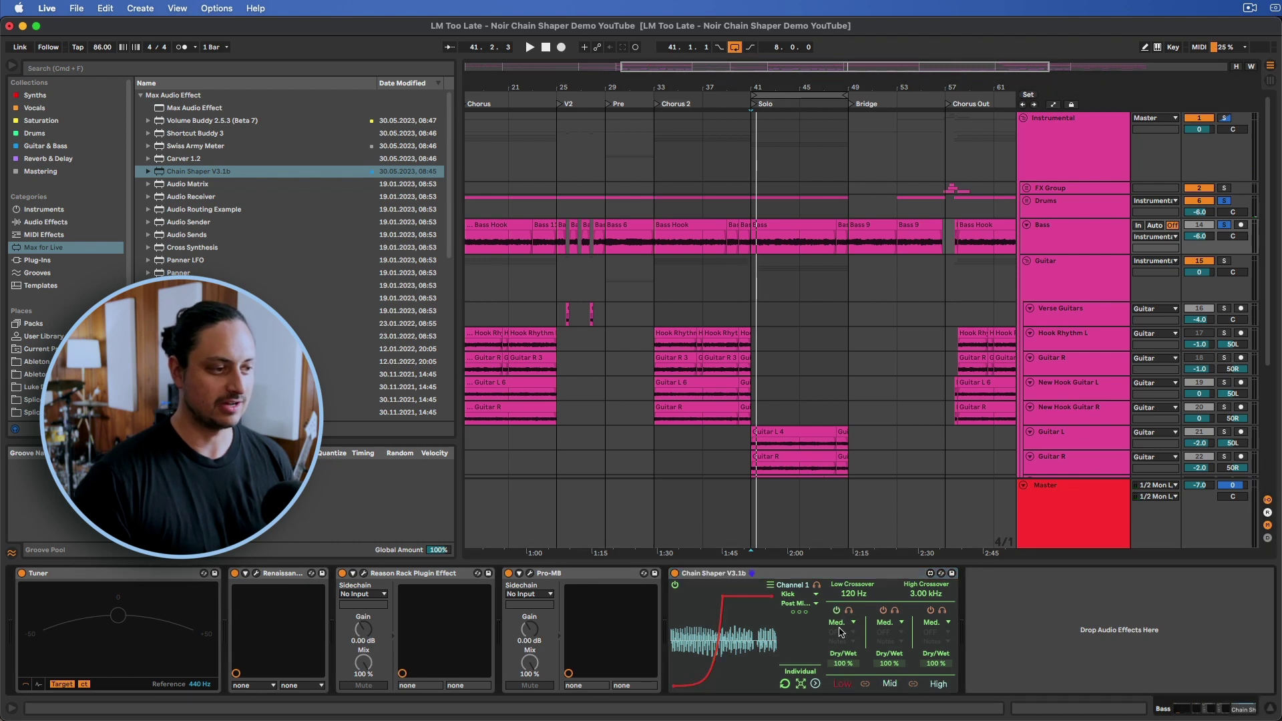
pyautogui.click(852, 624)
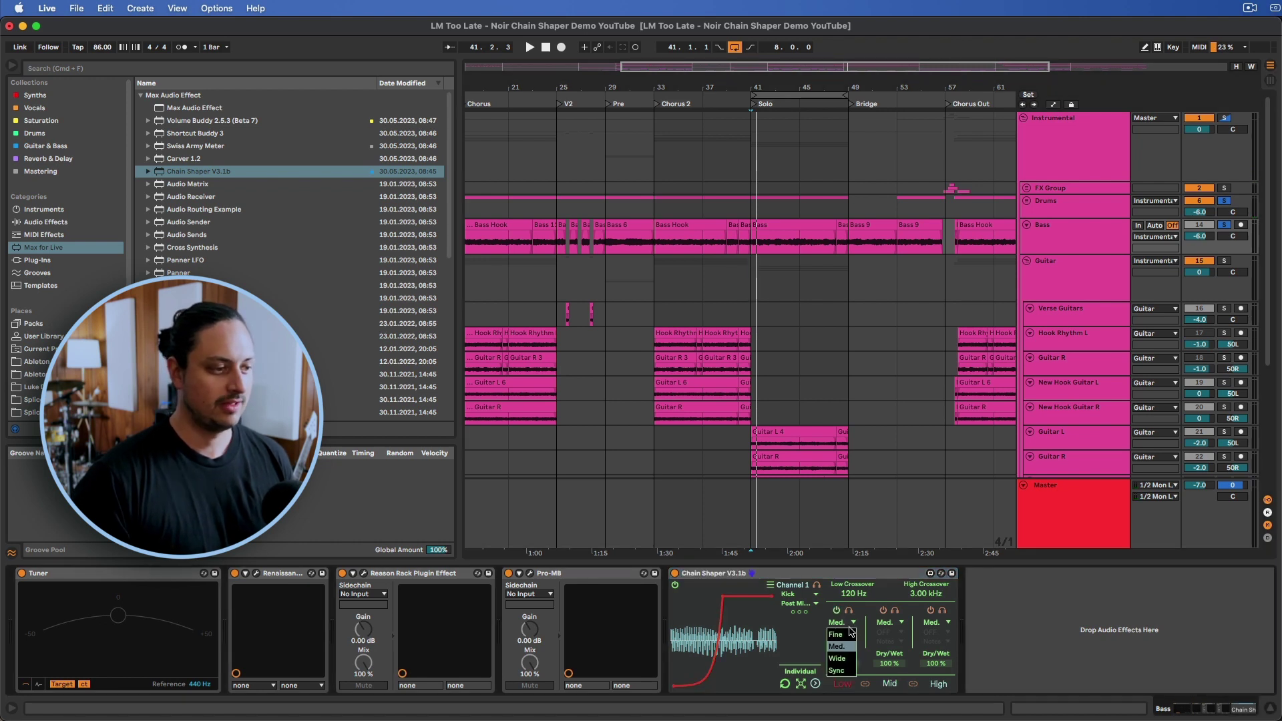
pyautogui.click(843, 659)
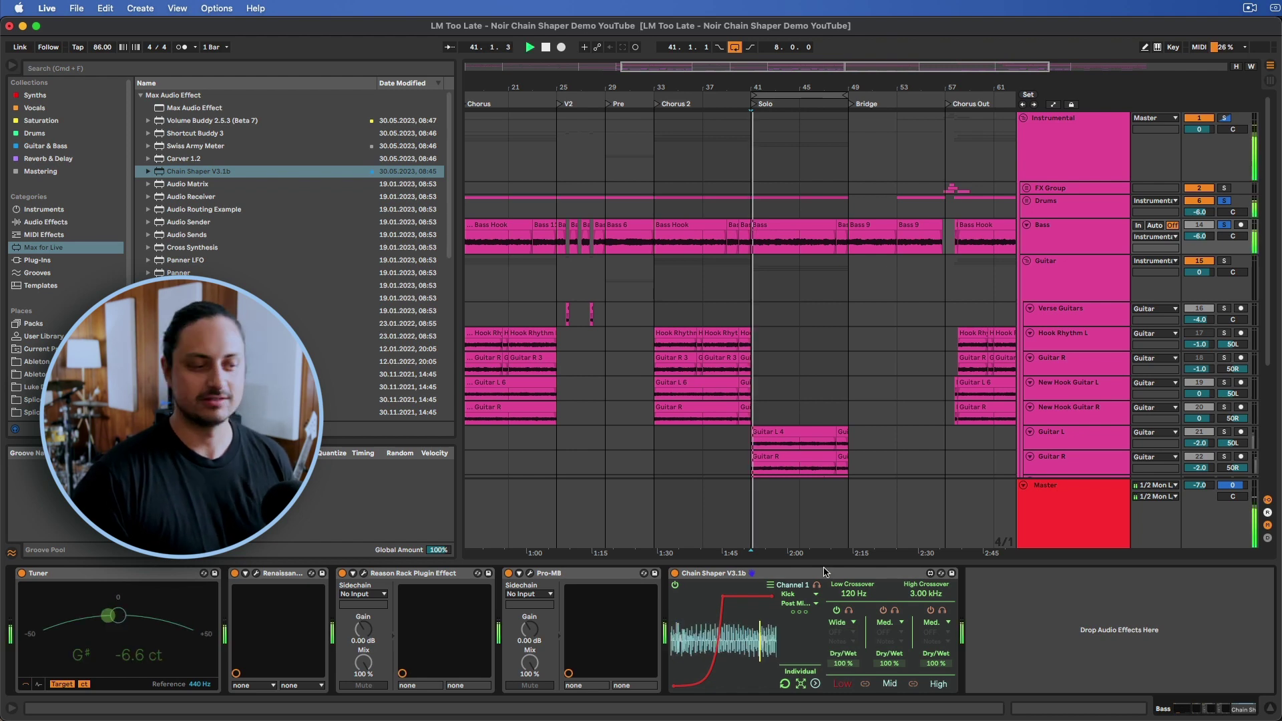
pyautogui.click(886, 612)
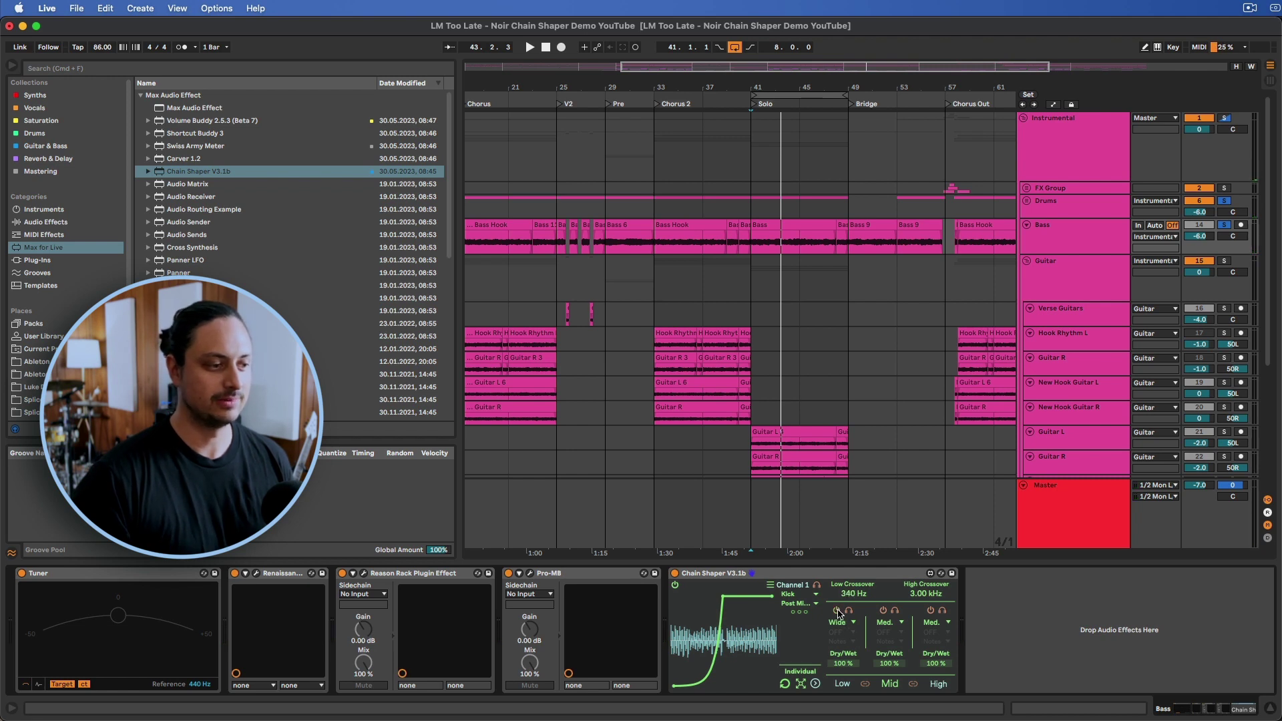
# Switch the bass low band to Fine mode, replay from bar 41, and solo Guitar too.
pyautogui.press('space')
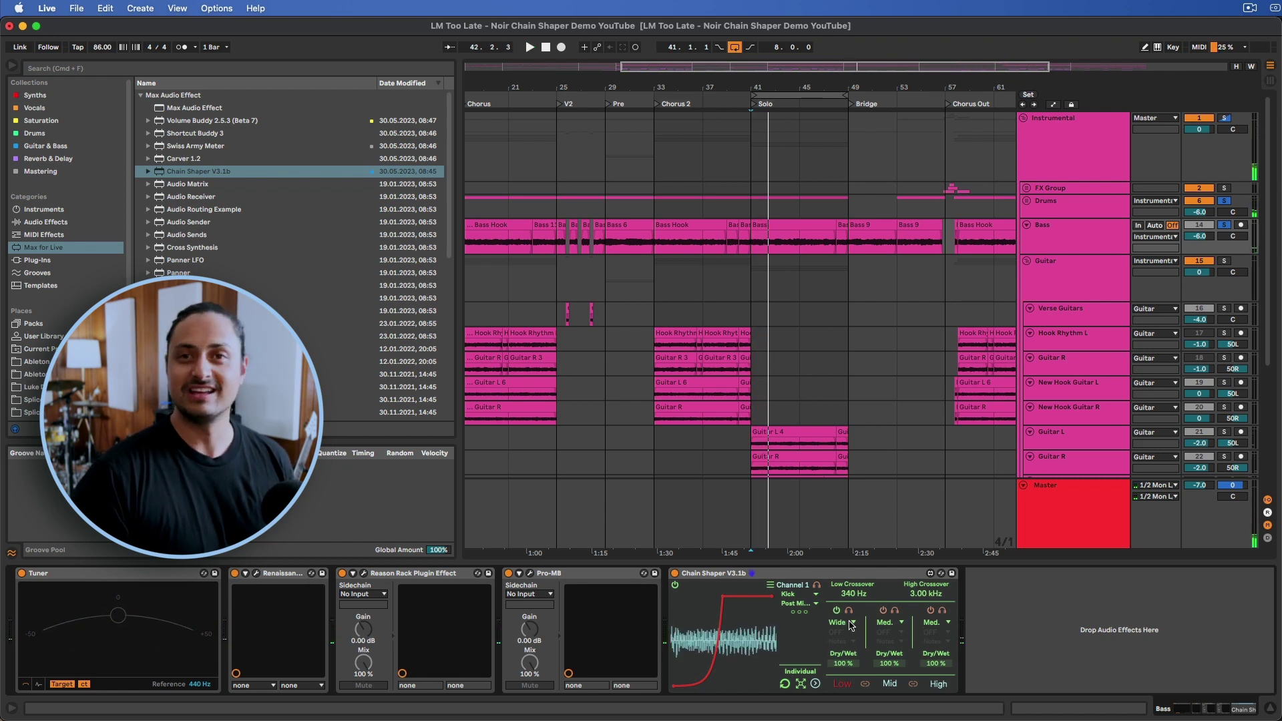
pyautogui.click(851, 623)
pyautogui.click(842, 632)
pyautogui.press('space')
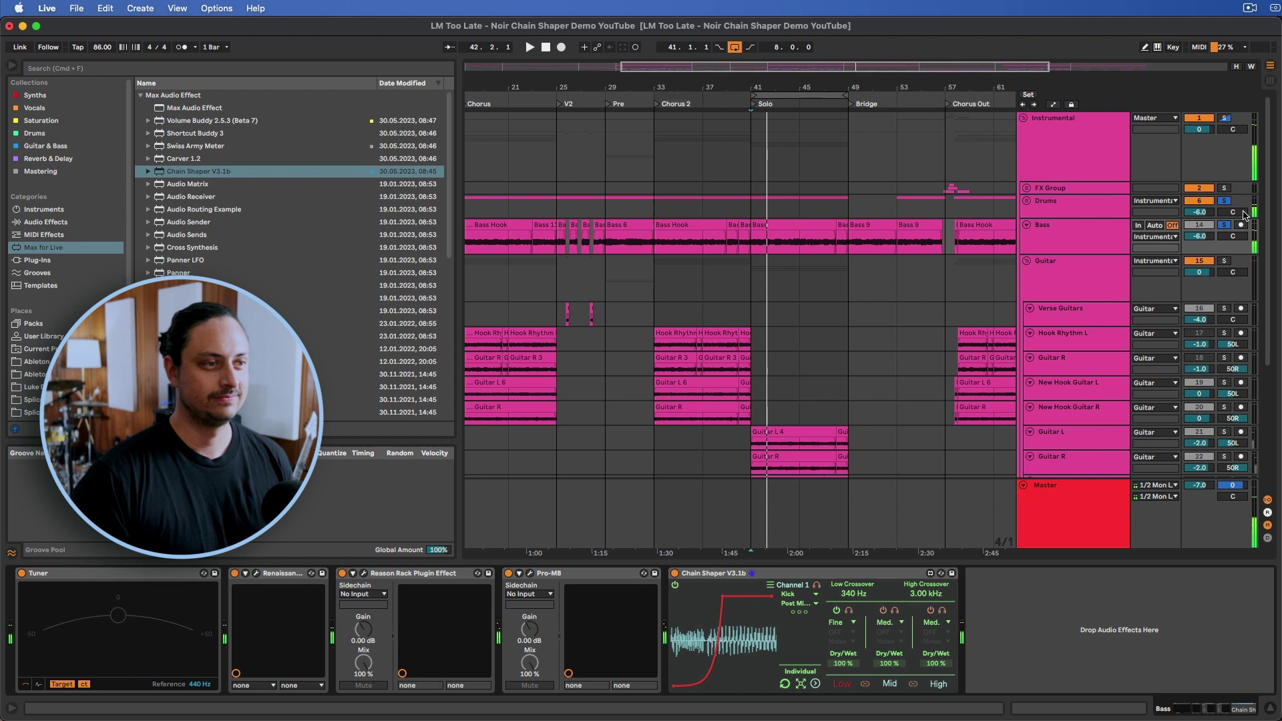
pyautogui.click(1226, 262)
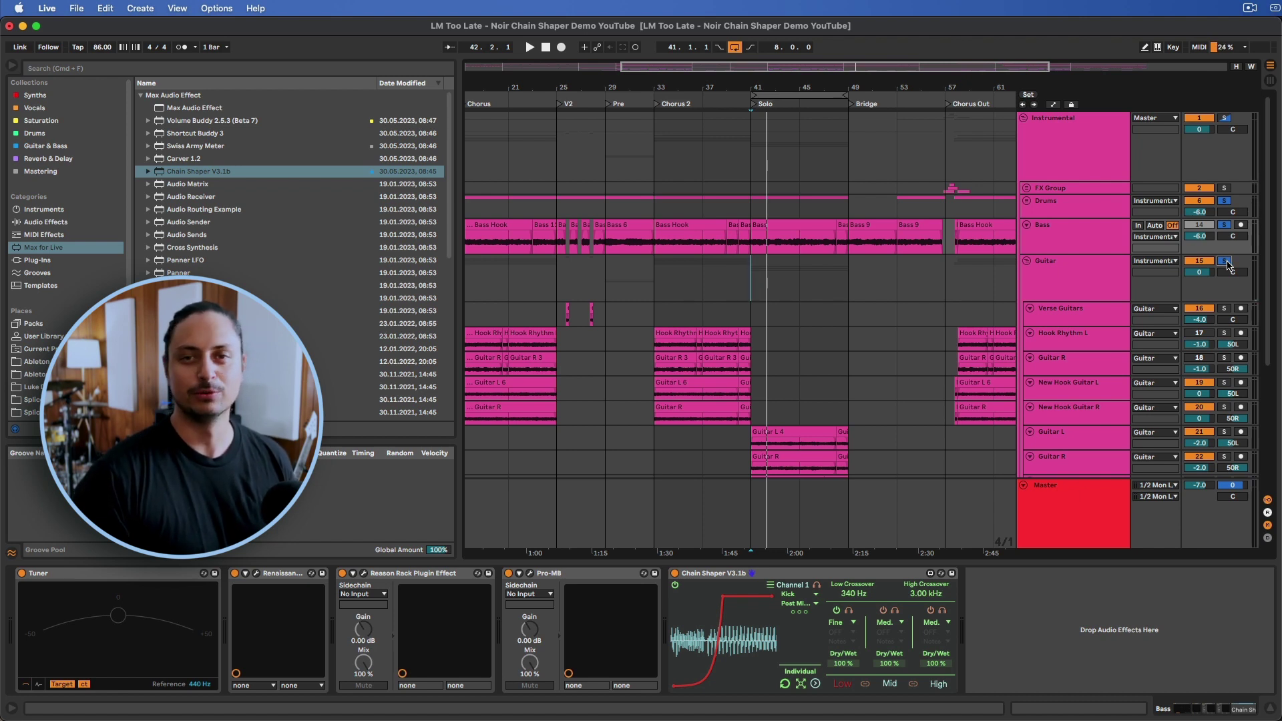
# Start playback and lower the Drums volume to -8 dB.
pyautogui.press('space')
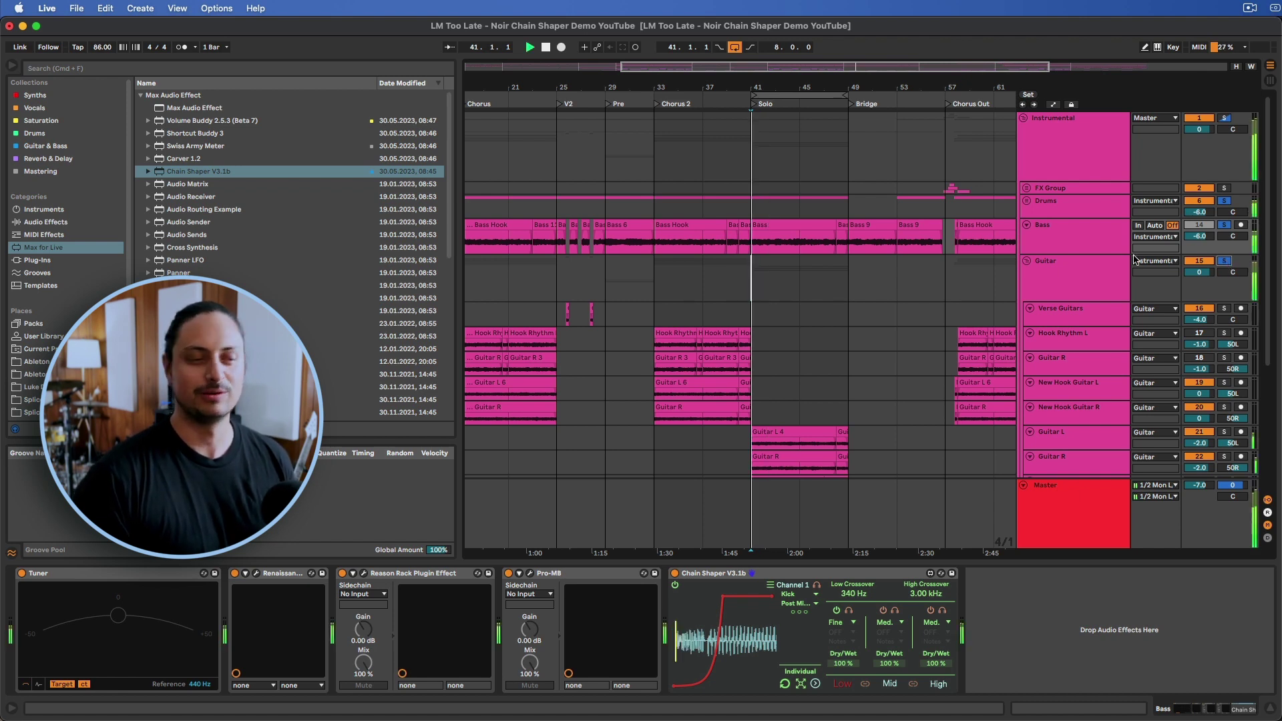
pyautogui.click(1088, 277)
pyautogui.click(1084, 225)
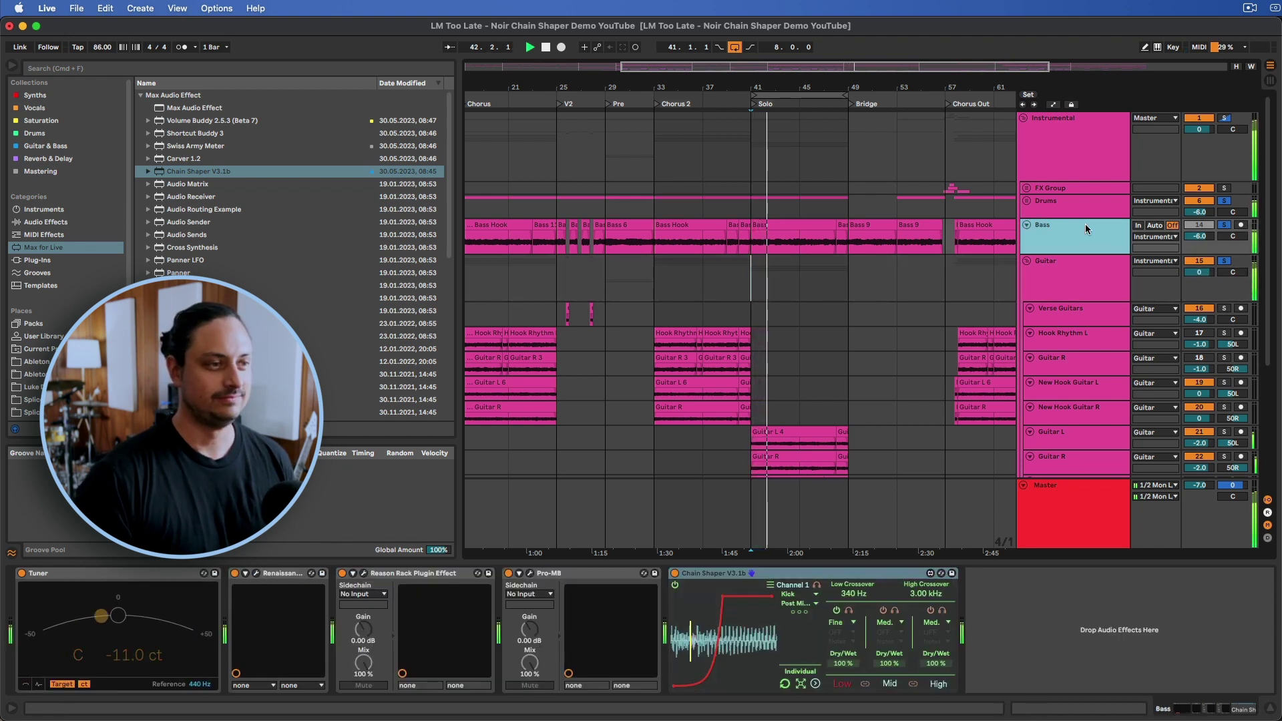
pyautogui.moveTo(1200, 211); pyautogui.dragTo(1200, 212)
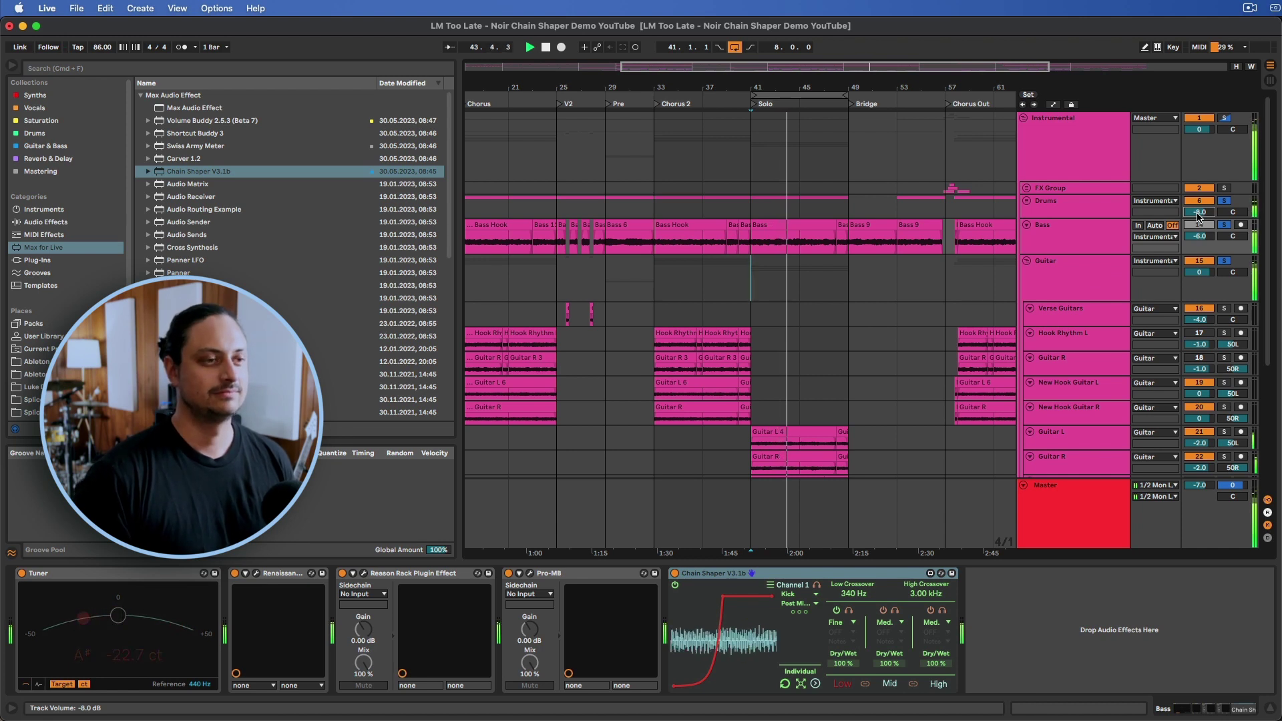
# Collapse the guitar's Chain Shaper, set its Dry/Wet to 48%, reselect Bass, and stop.
pyautogui.click(1040, 265)
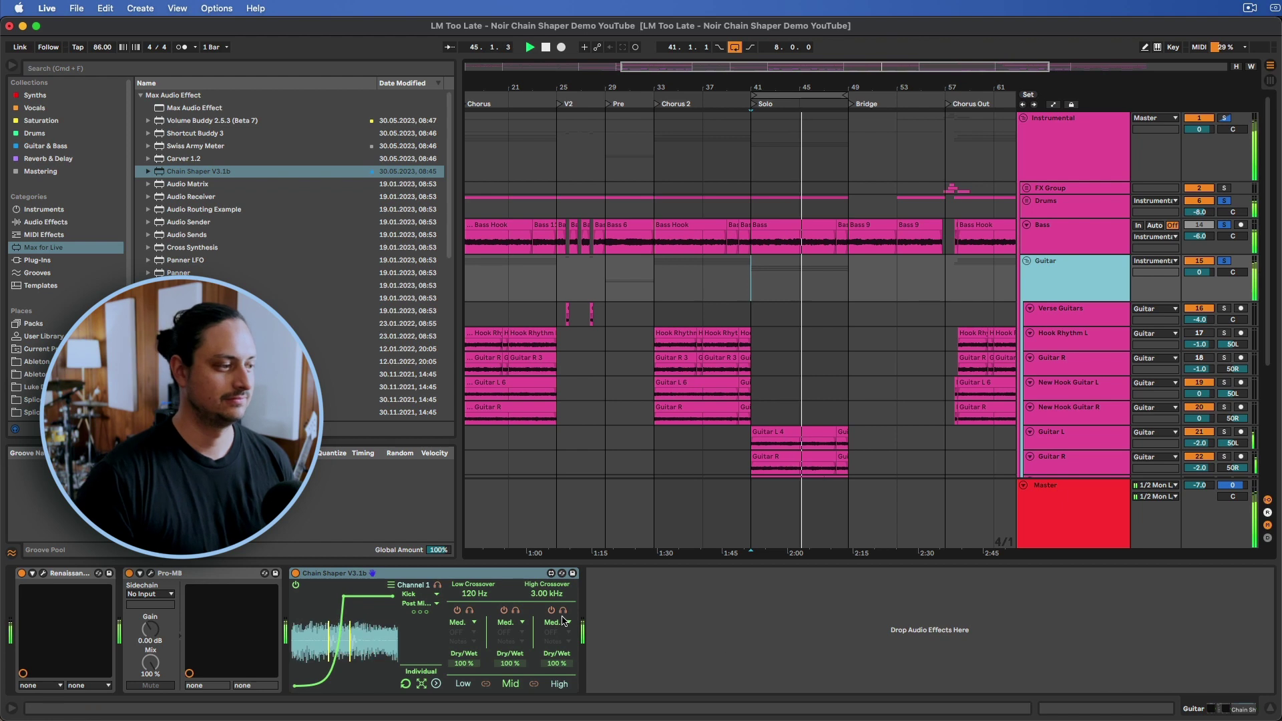
pyautogui.click(422, 684)
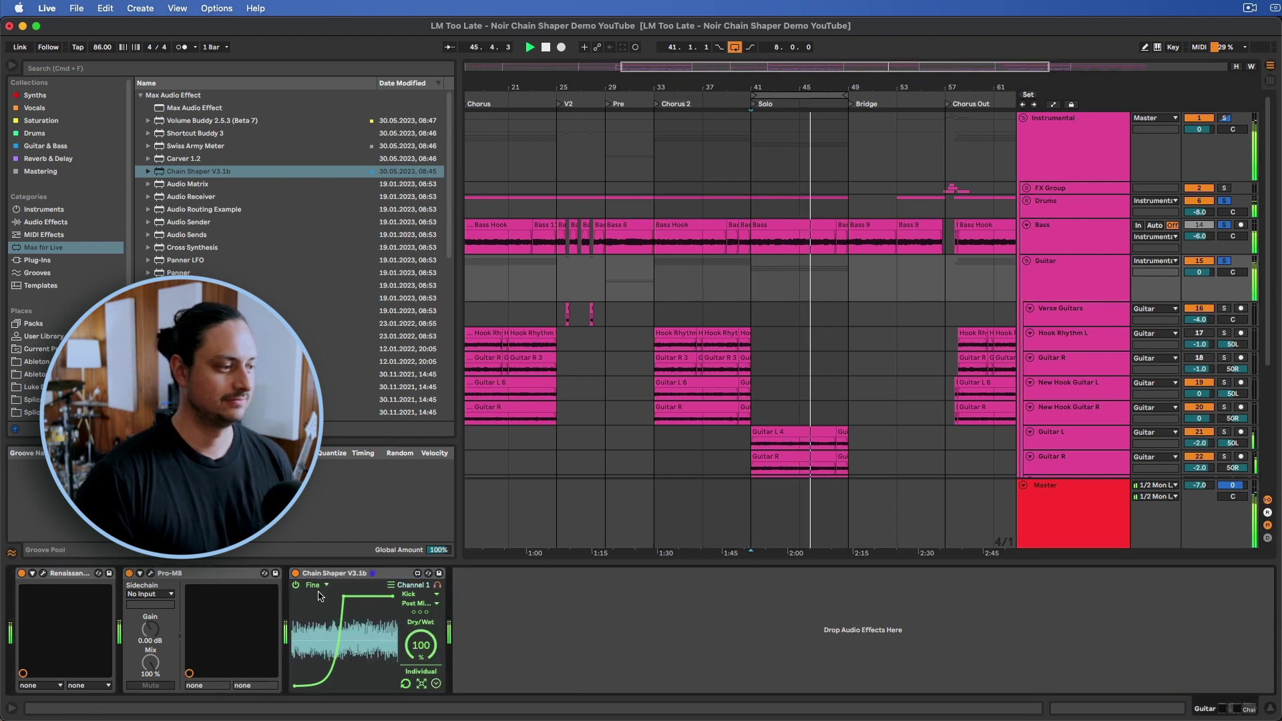
pyautogui.moveTo(421, 645); pyautogui.dragTo(421, 674)
pyautogui.click(1077, 271)
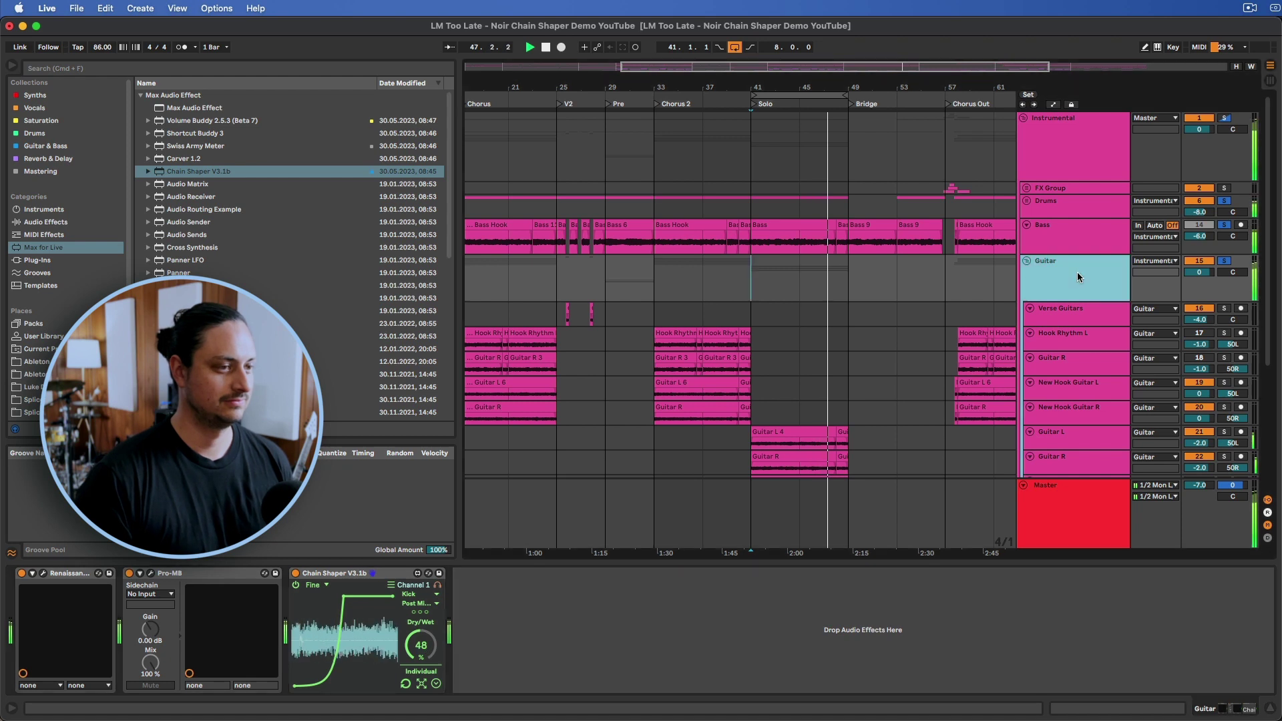
pyautogui.click(1077, 235)
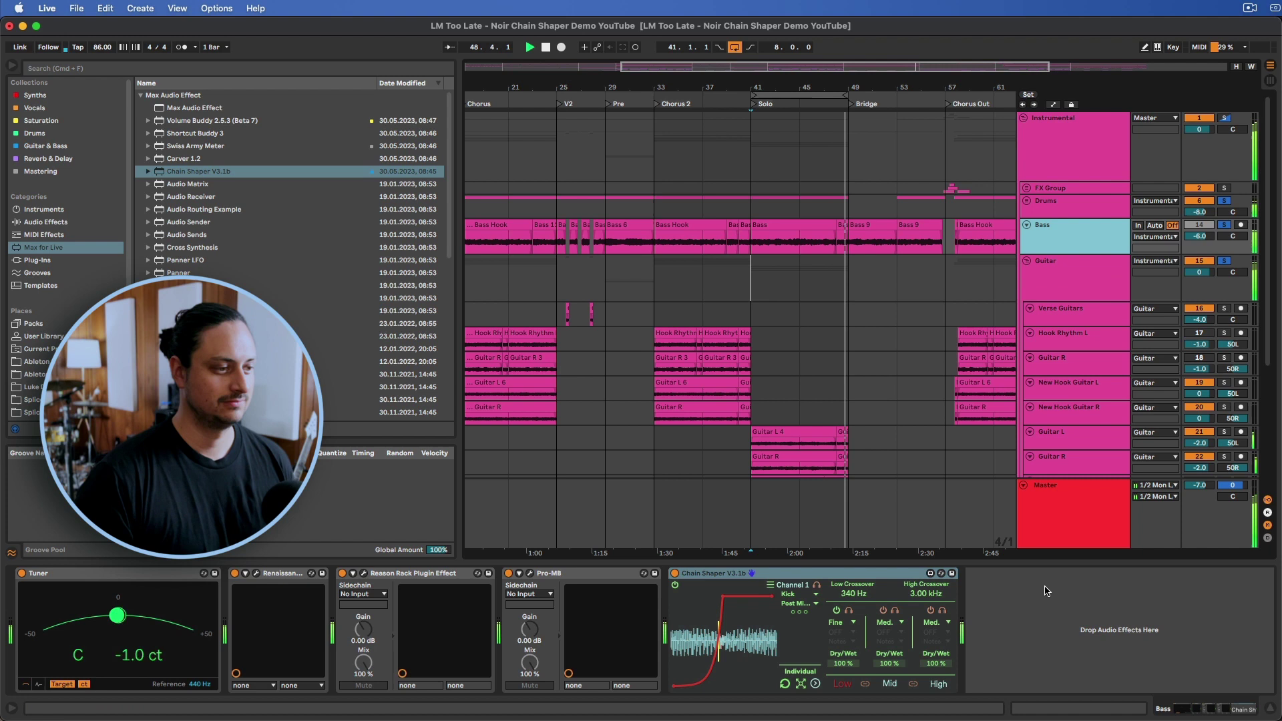
pyautogui.press('space')
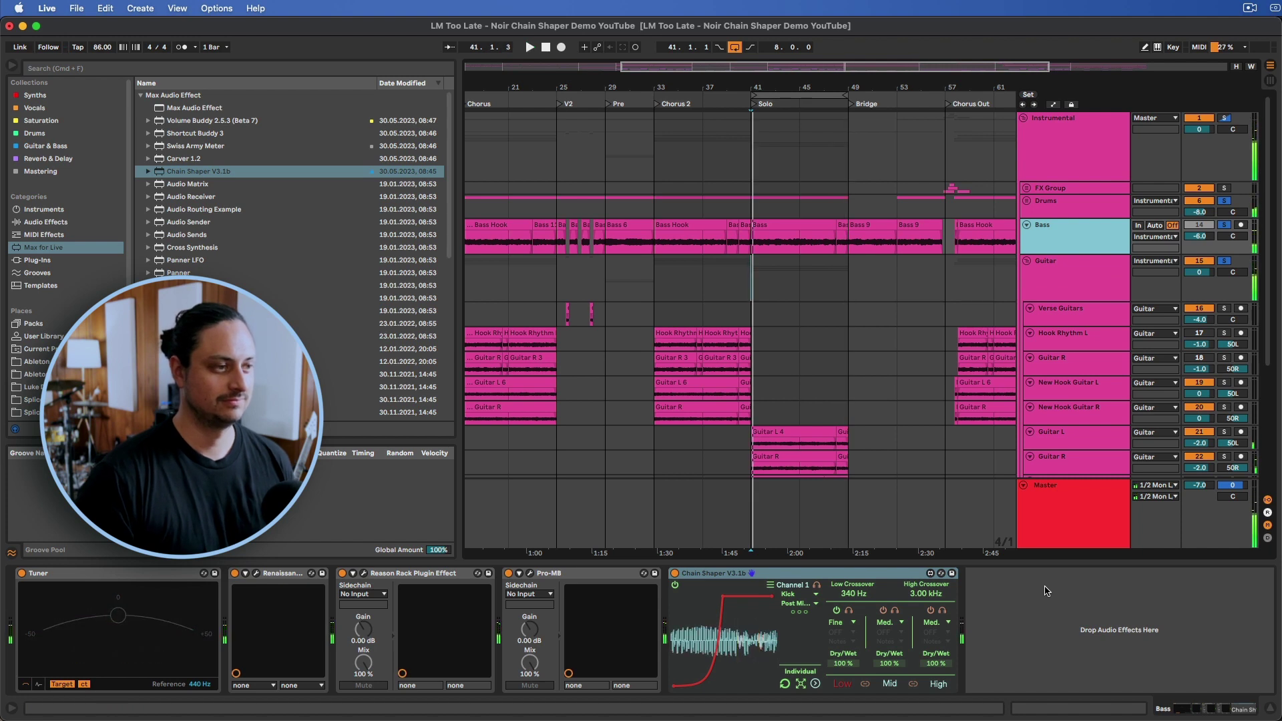